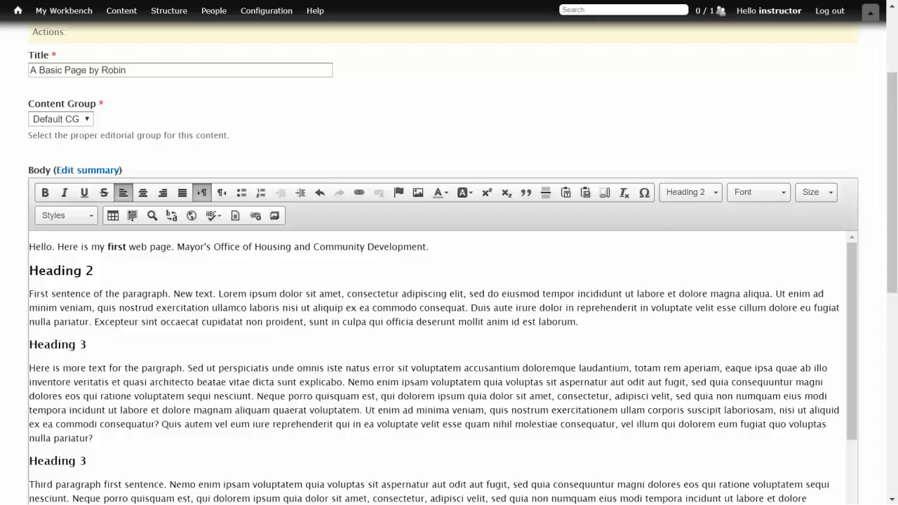
- Link the words "First sentence" under Heading 2 to the site's "In The News" page using Linkit with the search term "news"
left_click_drag(92, 293, 28, 294)
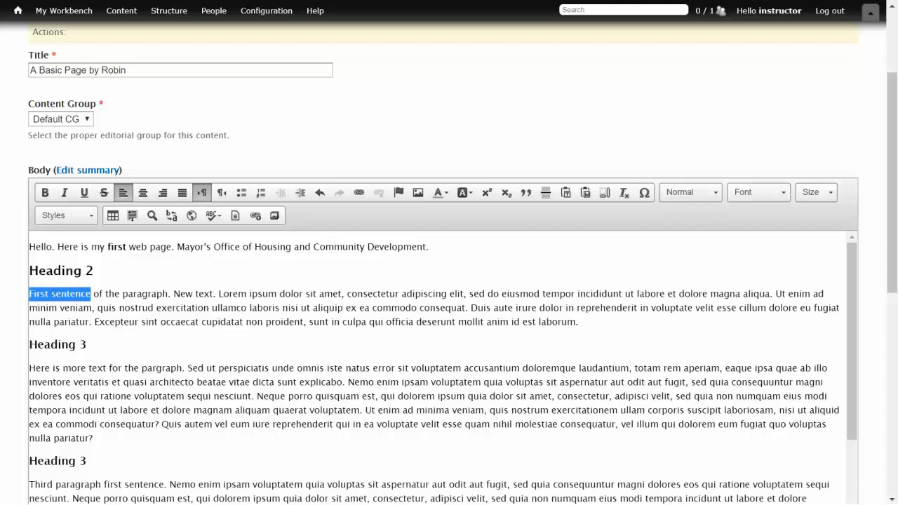
left_click(256, 218)
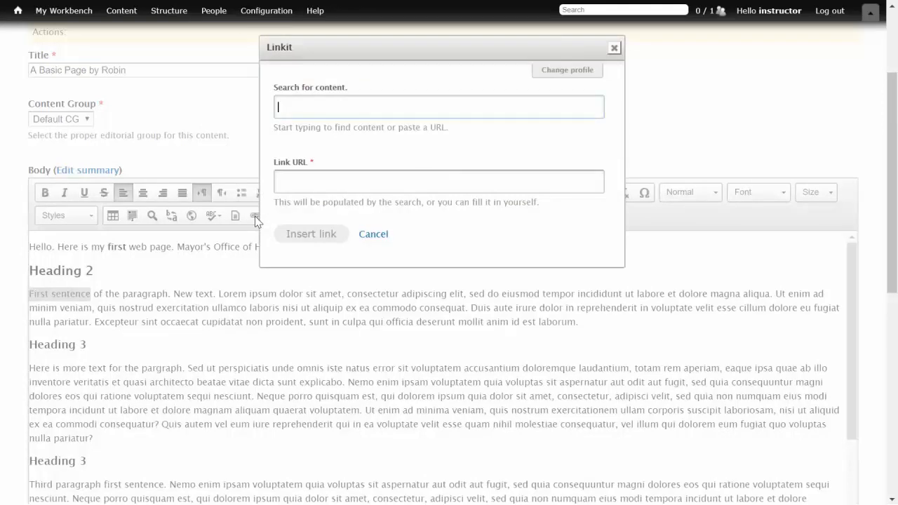
type("news")
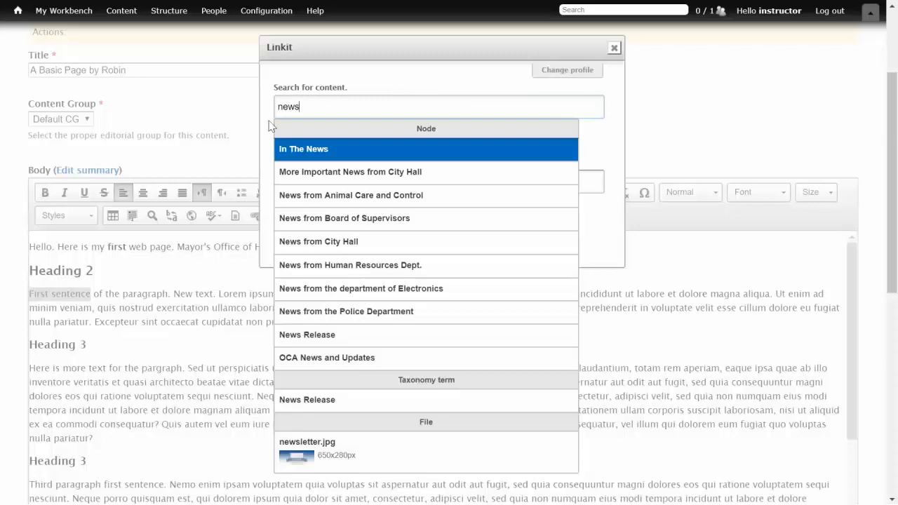
left_click(304, 149)
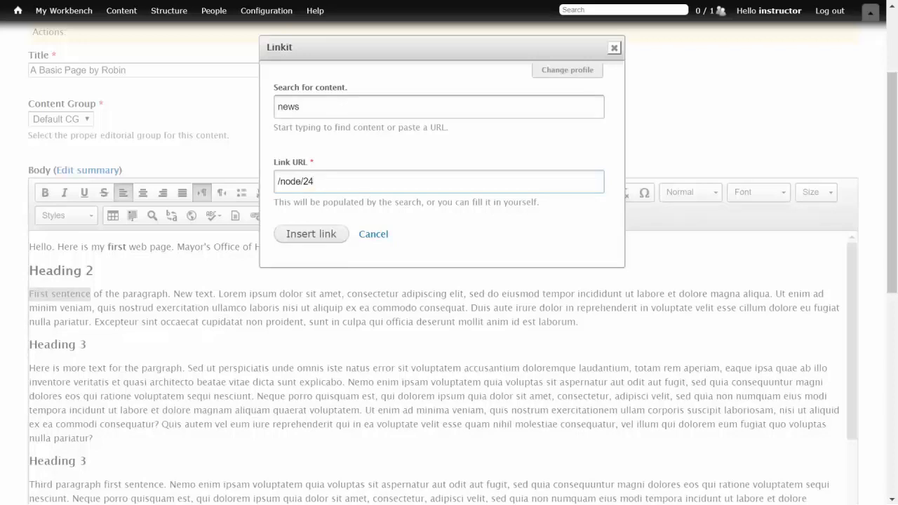
left_click(308, 235)
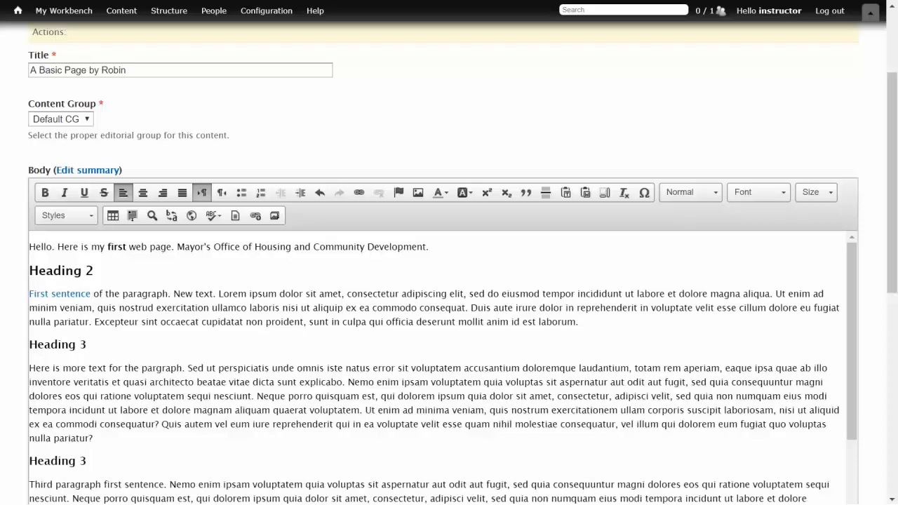
- Copy the web address of the open "What are the affordable homebuyer programs?" page
scroll(96, 300, "up", 3)
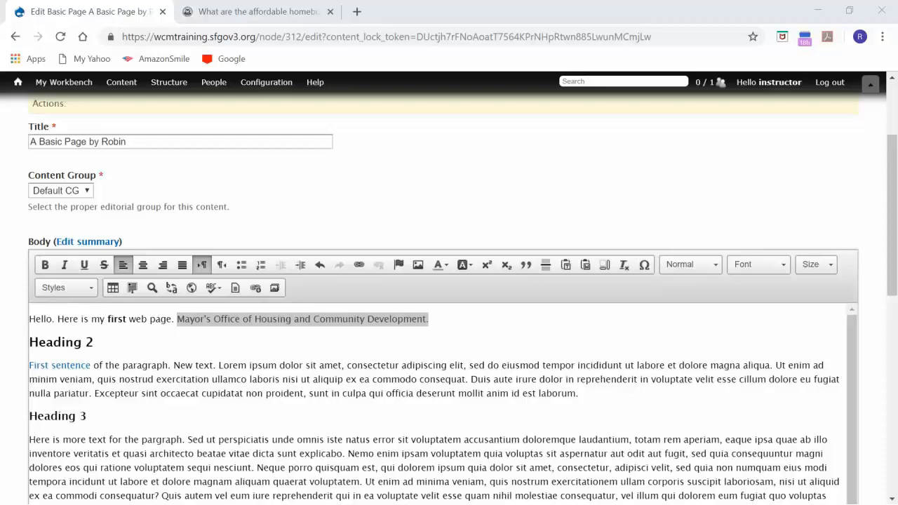
left_click(267, 14)
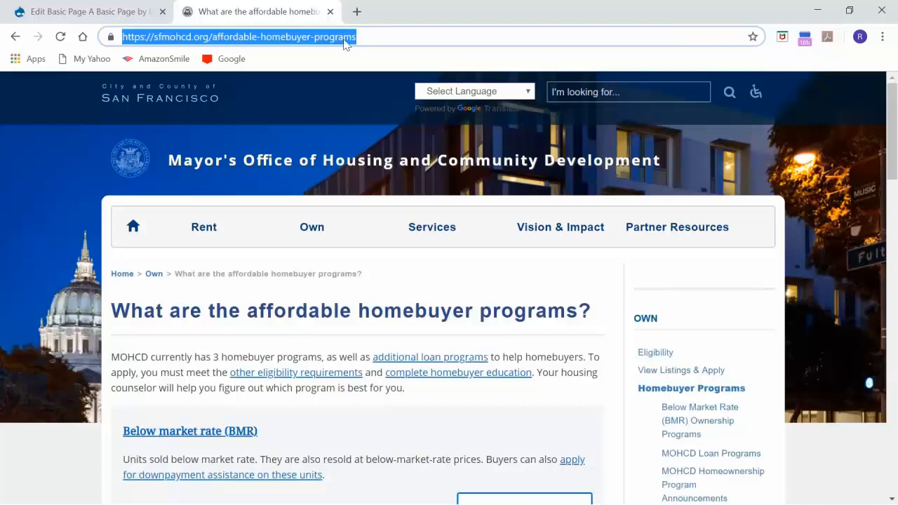
right_click(315, 39)
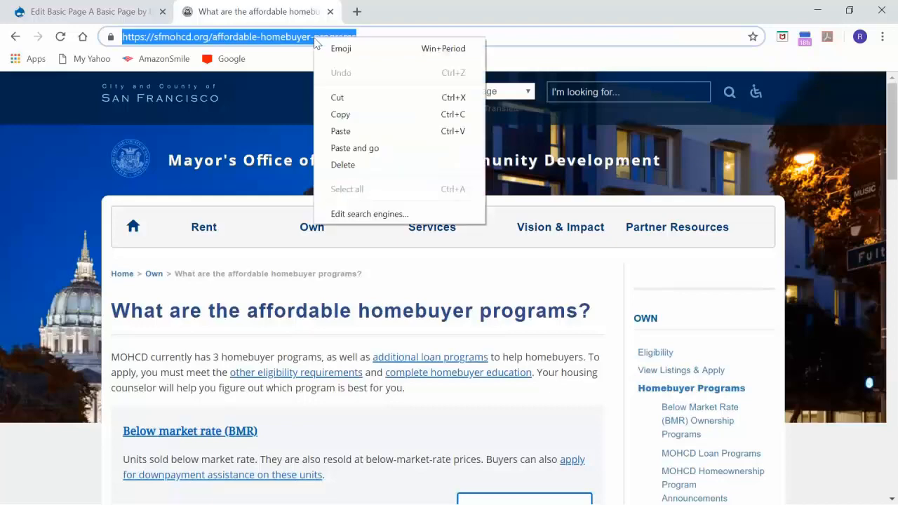
left_click(342, 115)
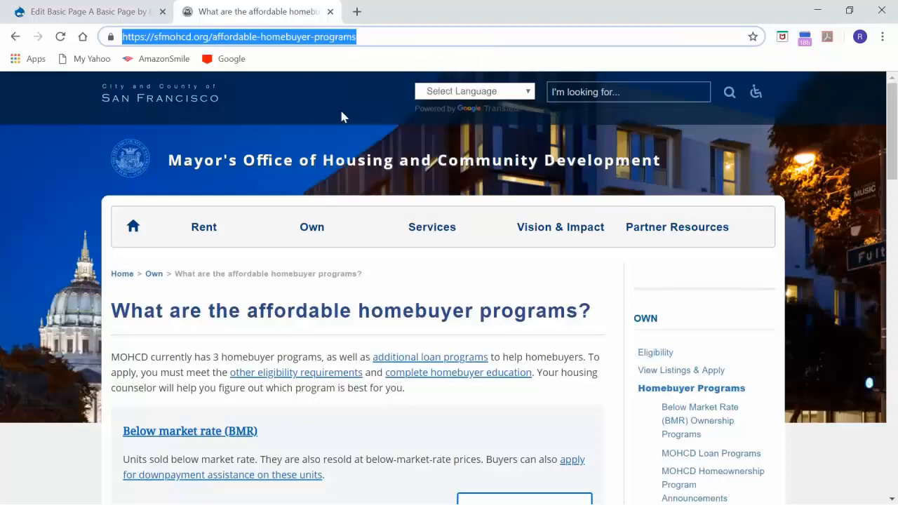
- Link "Mayor's Office of Housing and Community Development." in the body to the copied sfmohcd.org/affordable-homebuyer-programs address, with target New Window (_blank)
left_click(95, 11)
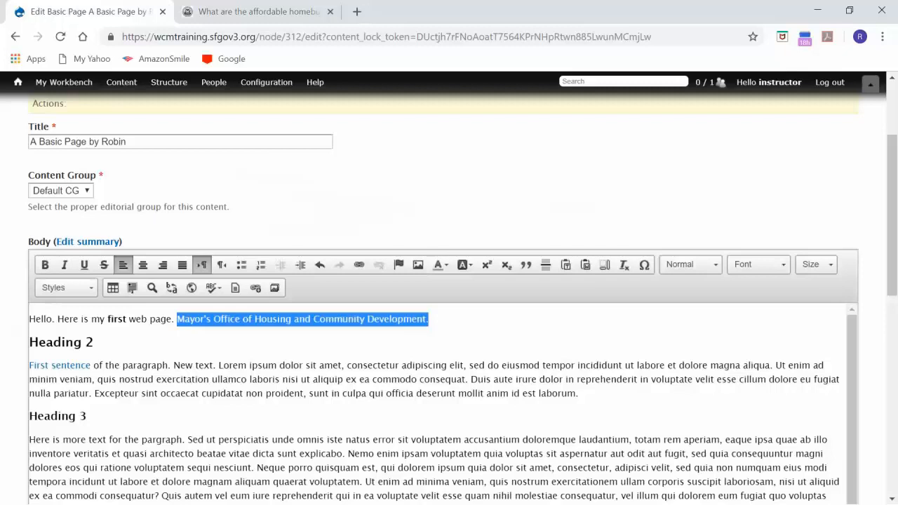
left_click(359, 266)
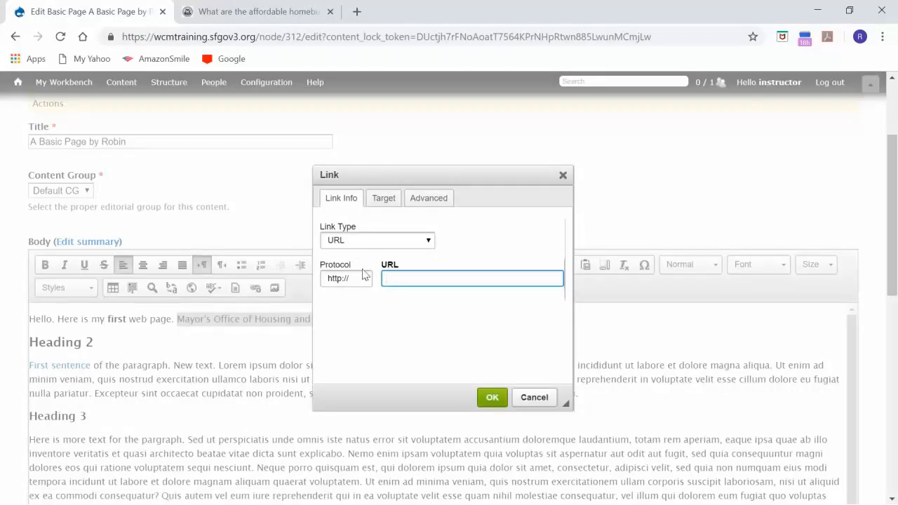
right_click(394, 279)
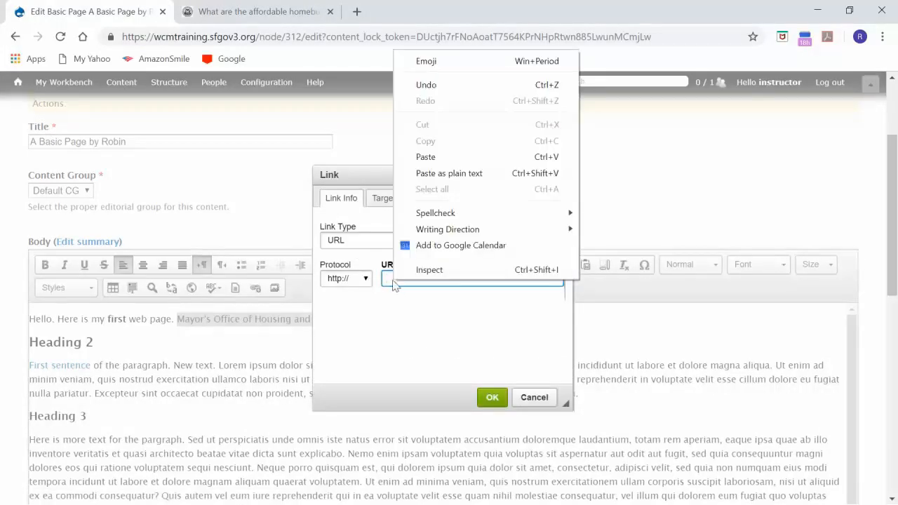
left_click(435, 160)
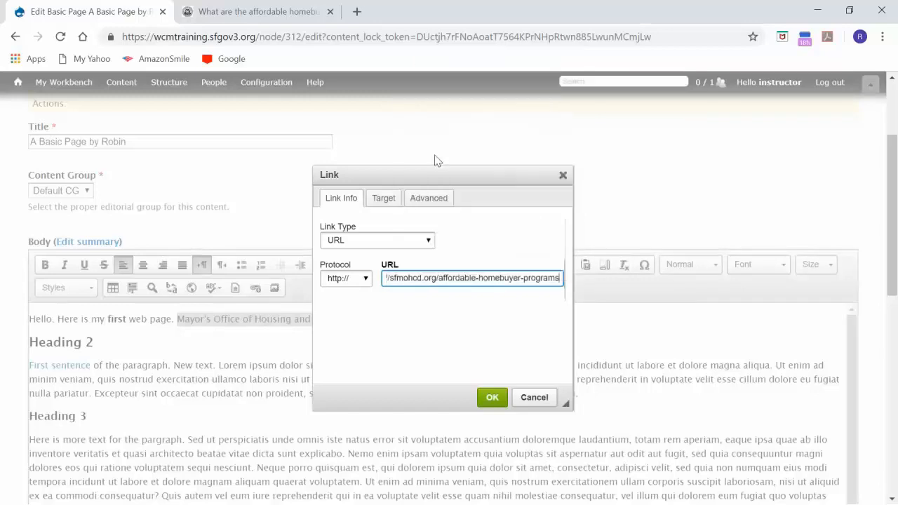
left_click(383, 199)
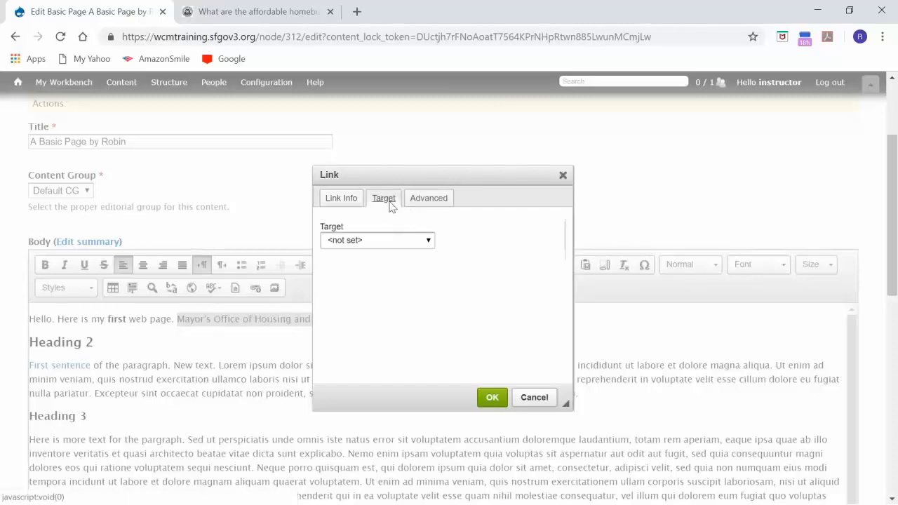
left_click(429, 240)
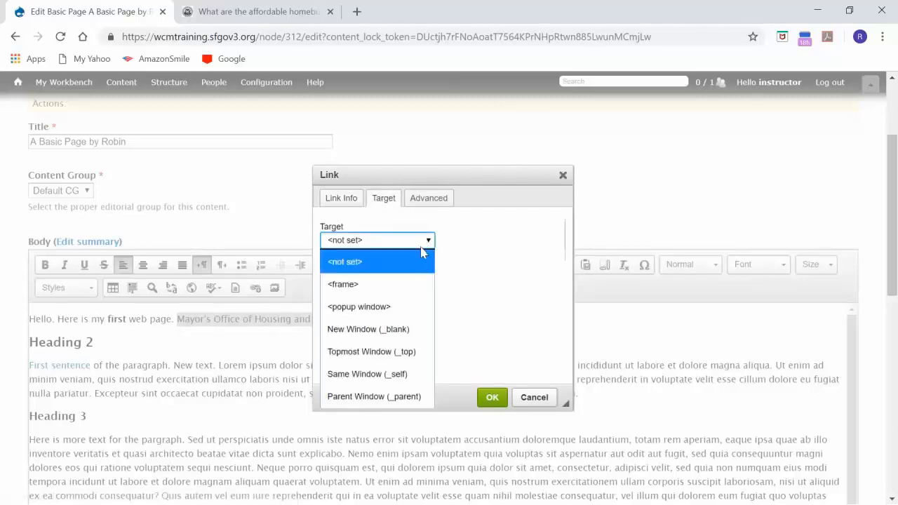
left_click(380, 333)
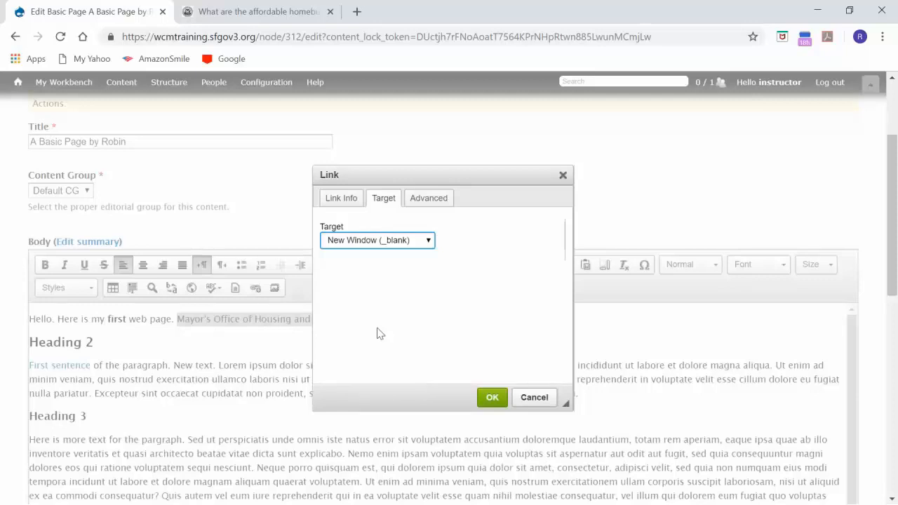
left_click(492, 397)
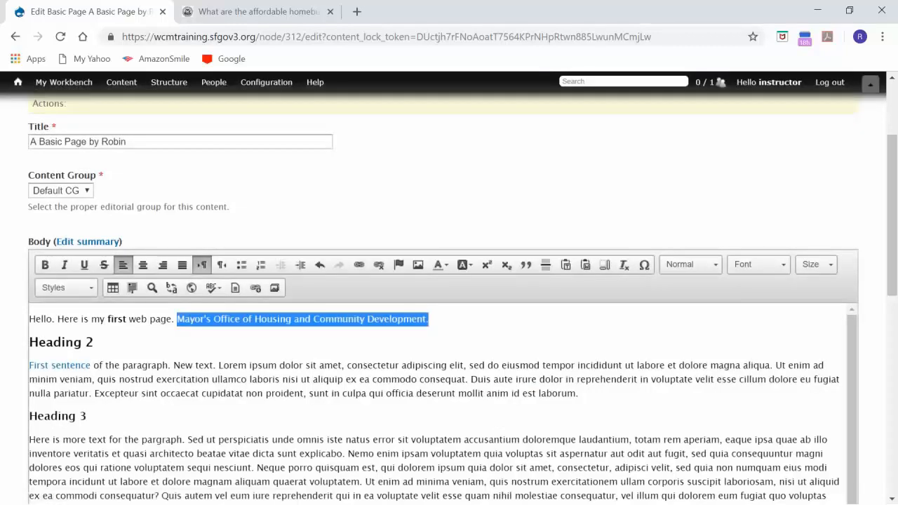
left_click(430, 320)
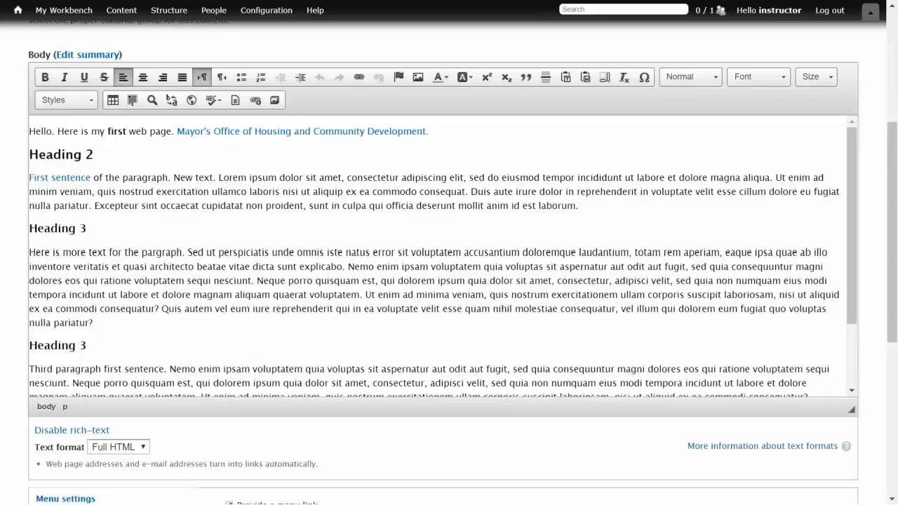
- Insert an anchor named "top" at the start of the body text, before "Hello"
left_click(399, 78)
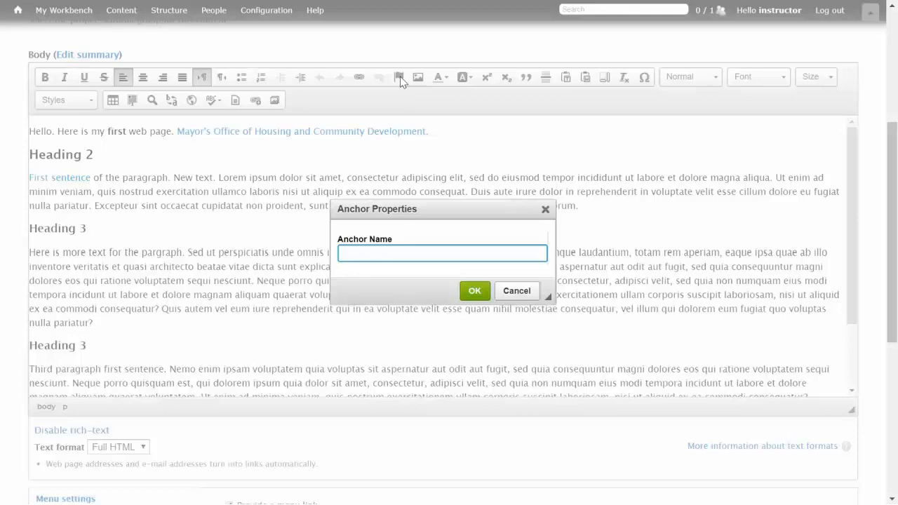
type("top")
left_click(475, 291)
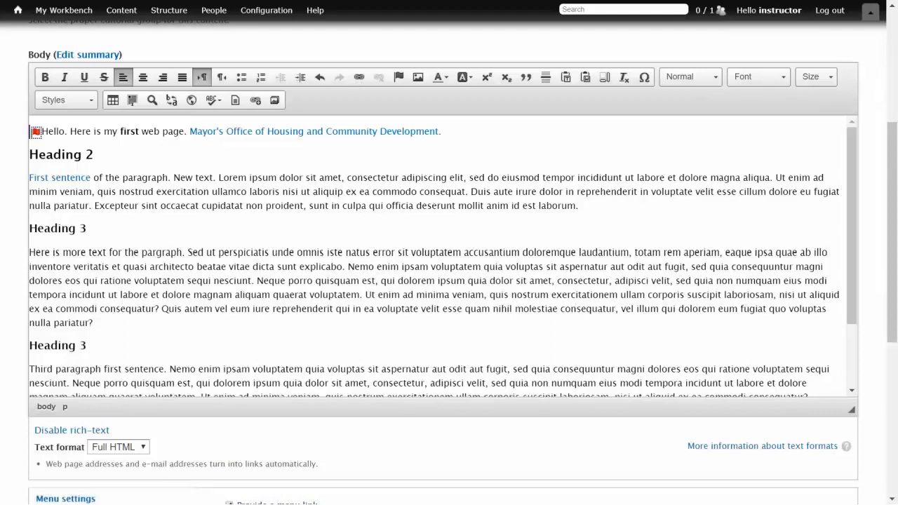
- Link the "Link to top" text at the end of the body to the anchor named "top"
left_click_drag(848, 165, 860, 242)
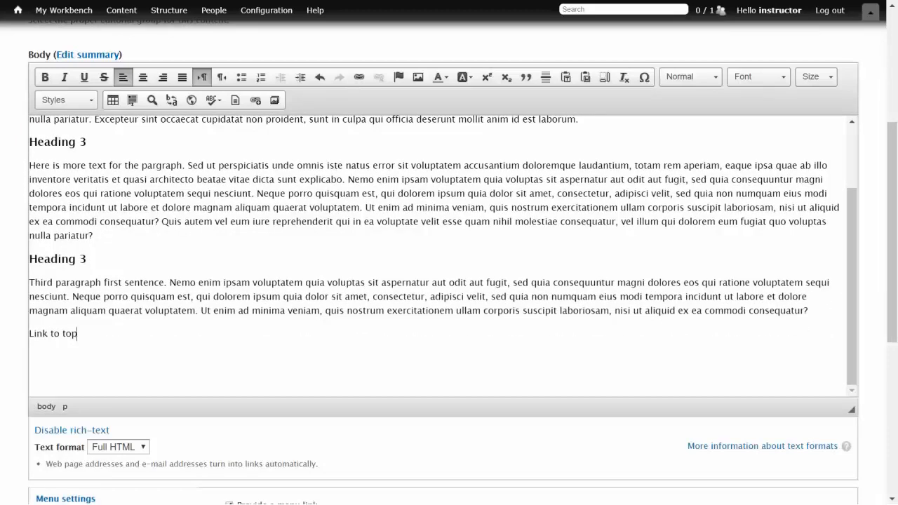
left_click_drag(77, 334, 28, 334)
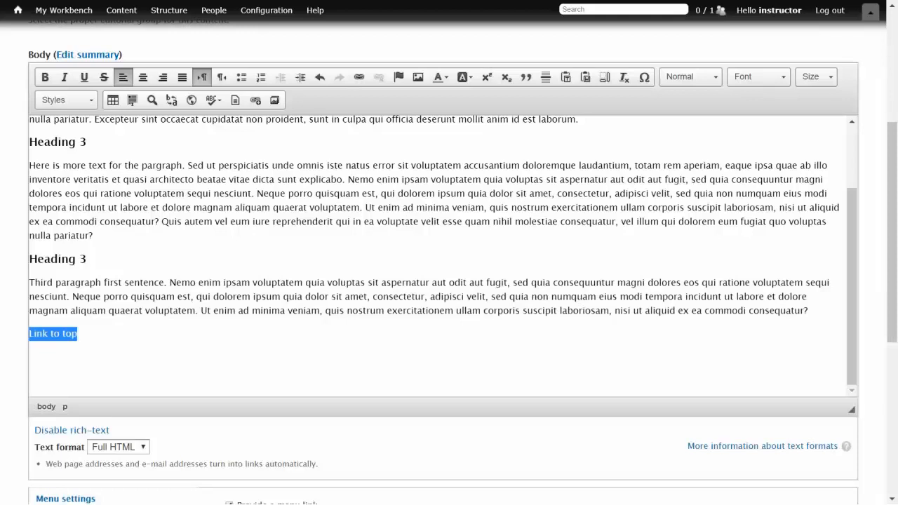
left_click(358, 78)
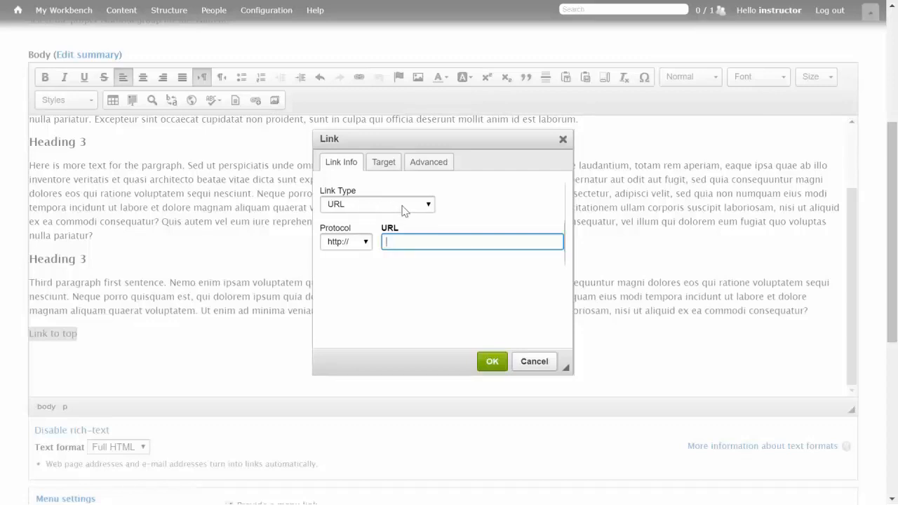
left_click(430, 205)
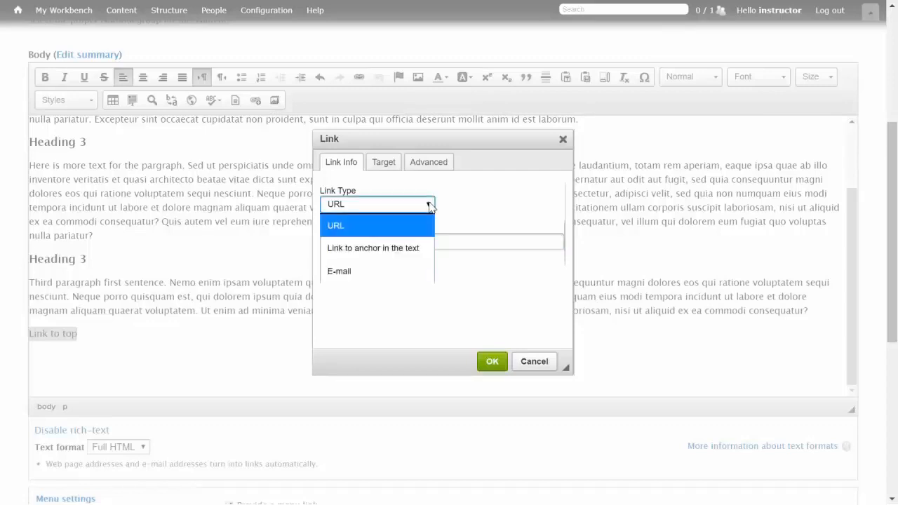
left_click(386, 250)
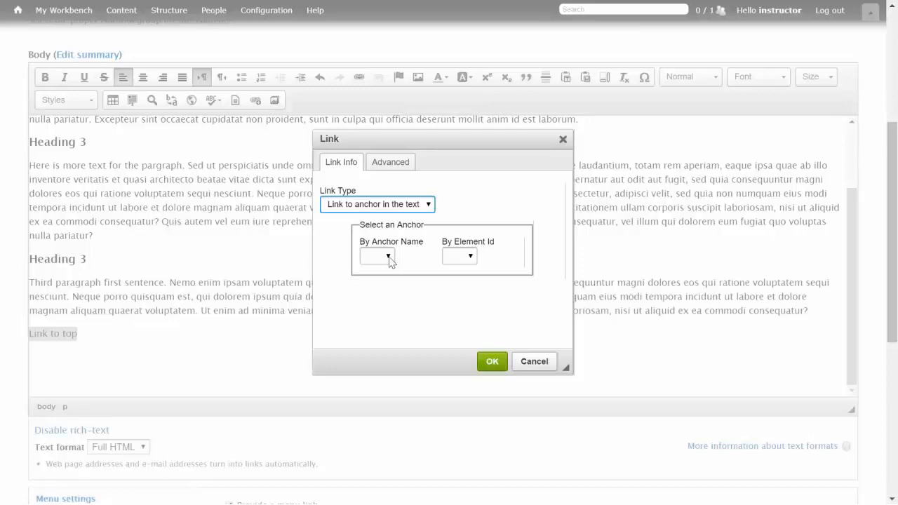
left_click(388, 258)
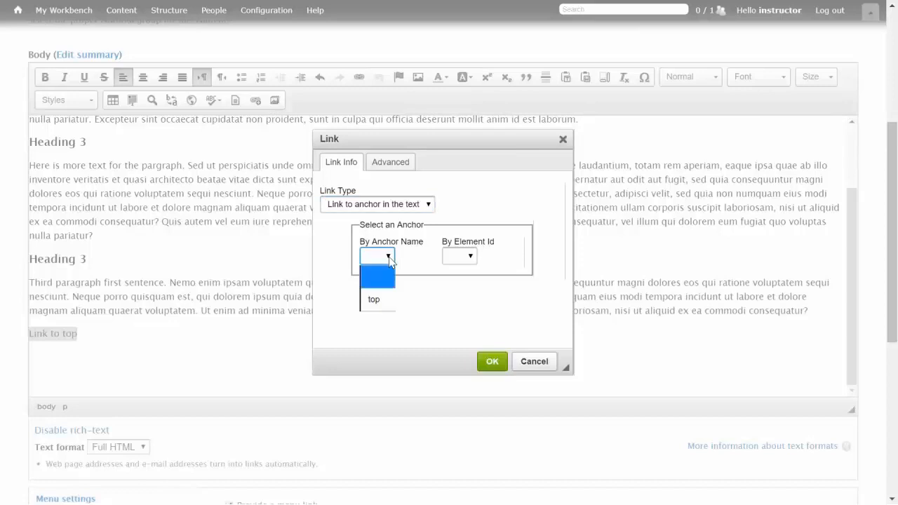
left_click(373, 302)
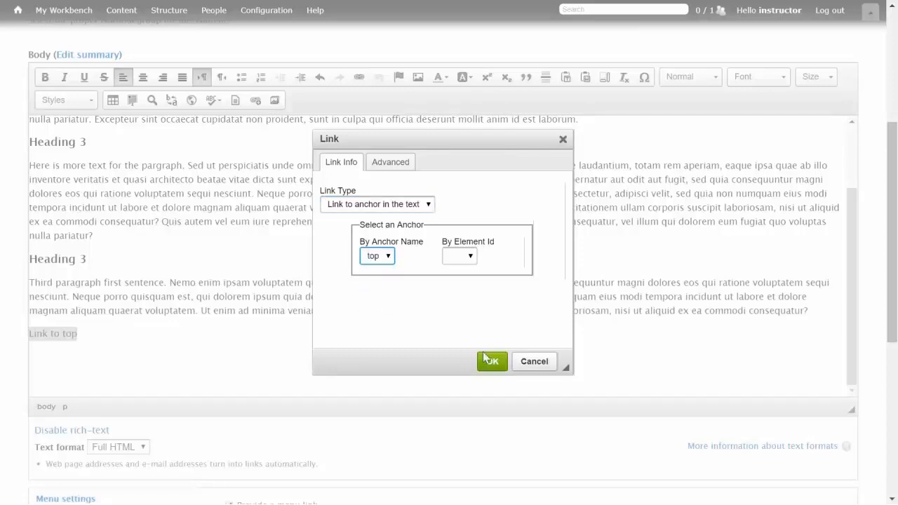
left_click(491, 362)
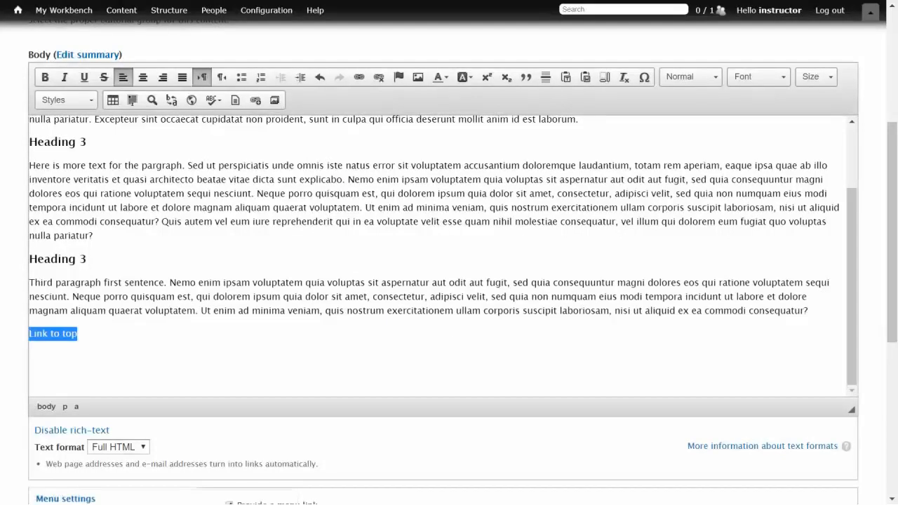
left_click(78, 334)
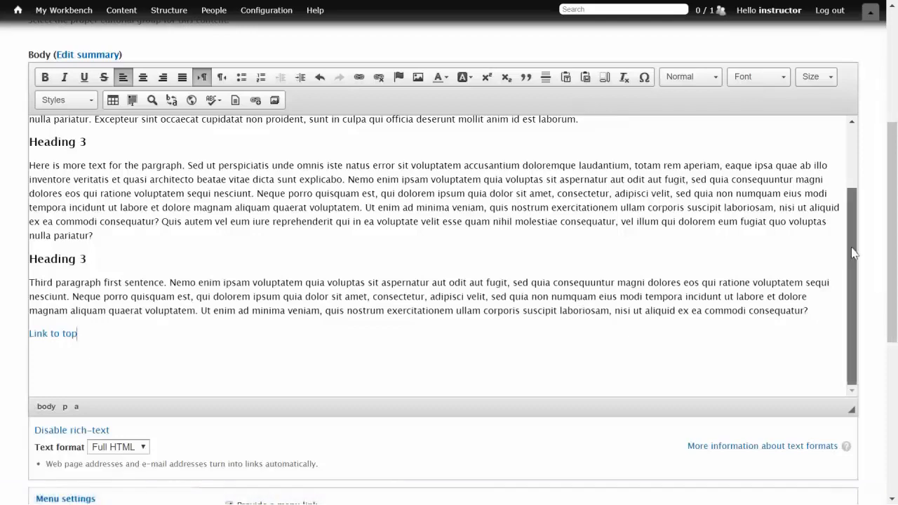
- Embed Supporting Document.pdf from the instructor documents folder of the media library before "New text." in the body, displayed as Default
left_click_drag(852, 242, 850, 176)
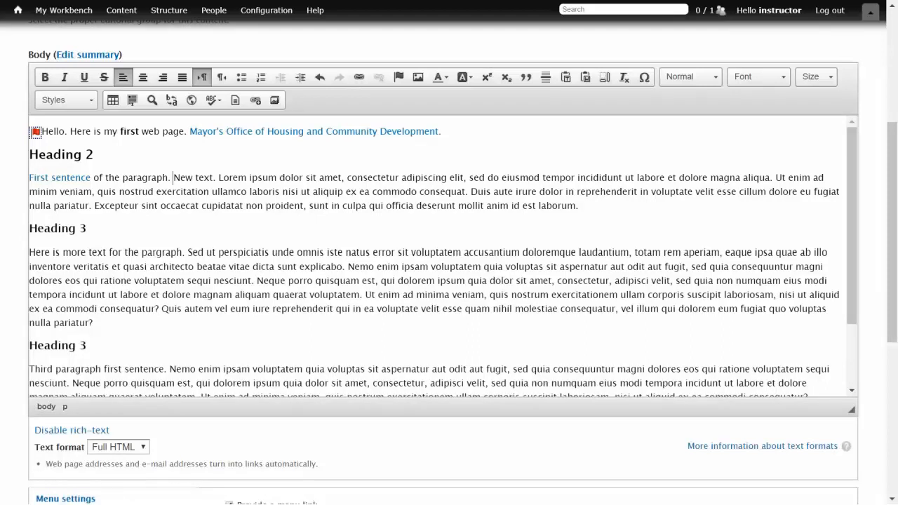
left_click(274, 101)
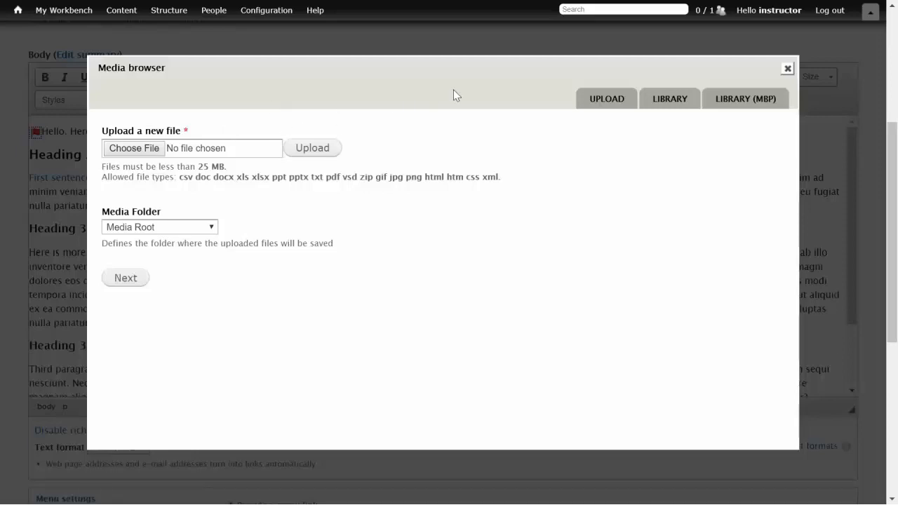
left_click(731, 100)
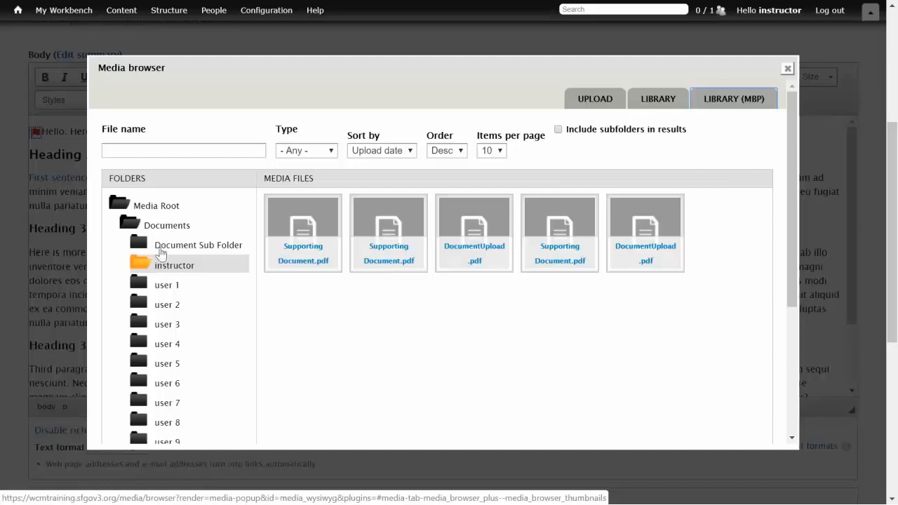
left_click(295, 226)
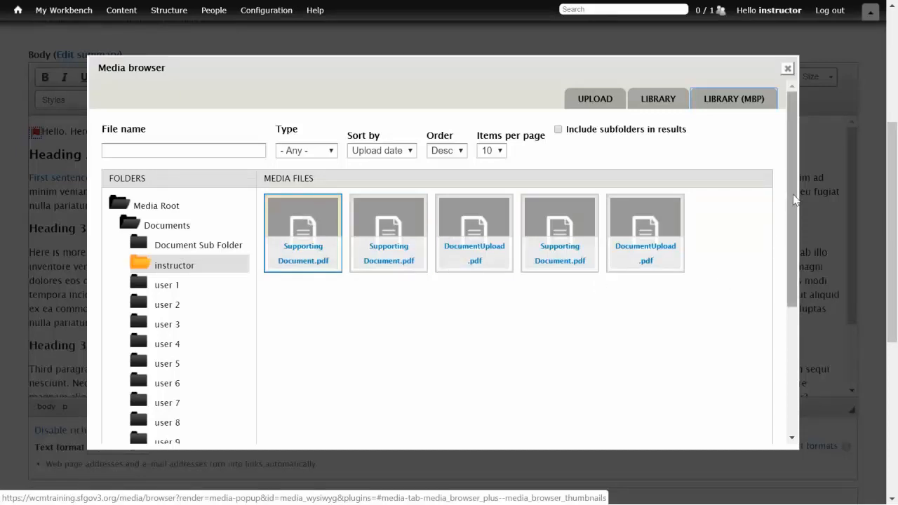
left_click_drag(791, 210, 779, 349)
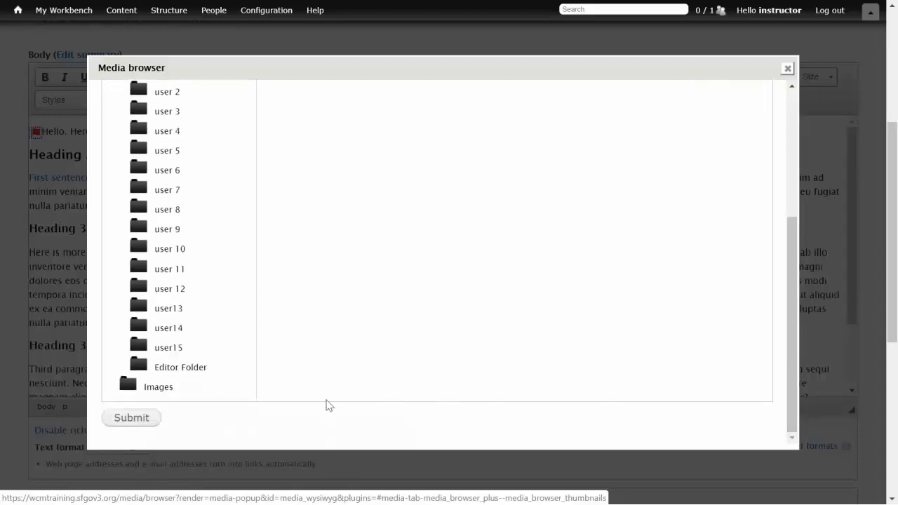
left_click(129, 418)
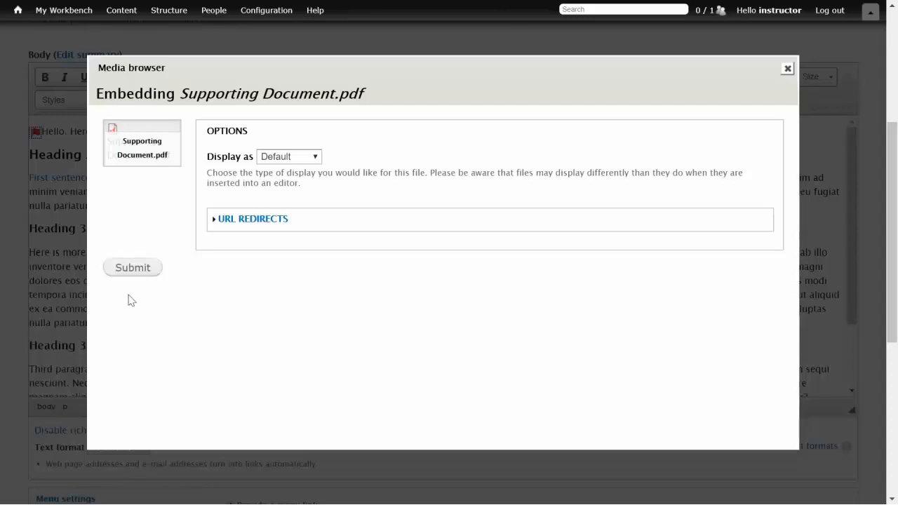
left_click(133, 267)
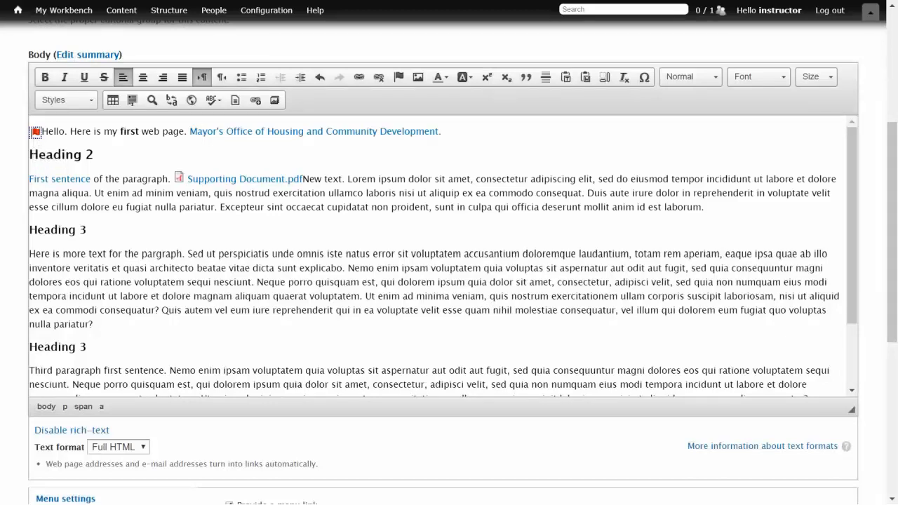
- Save the edited basic page
left_click_drag(852, 168, 859, 237)
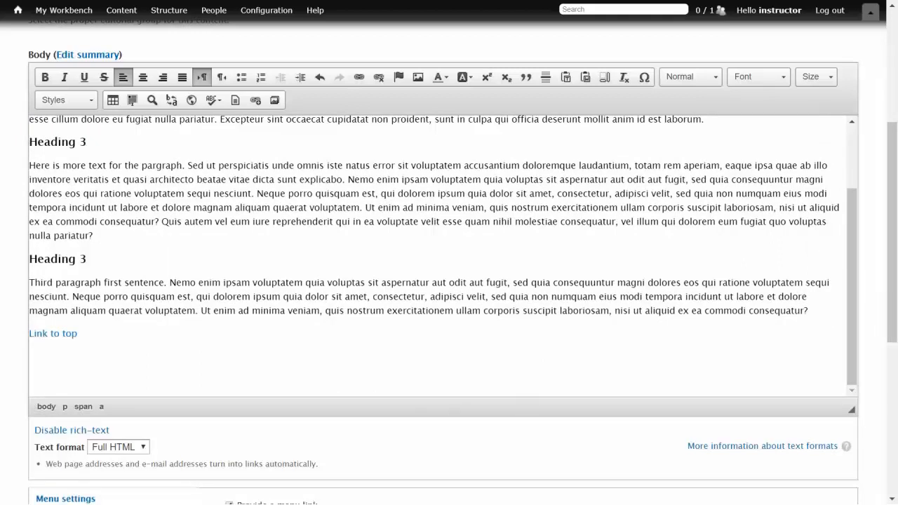
left_click_drag(894, 275, 885, 429)
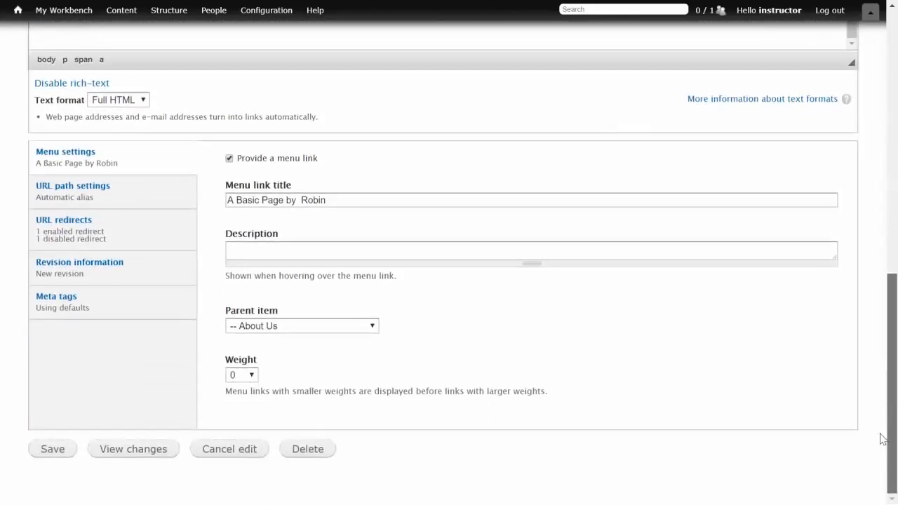
left_click(53, 450)
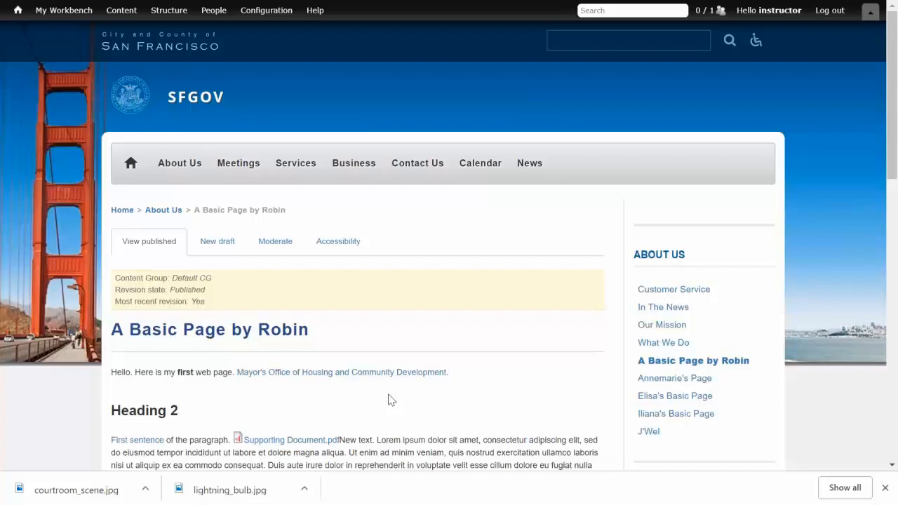
- Start a new draft of the page and add an empty line after the paragraph under Heading 2
left_click(214, 244)
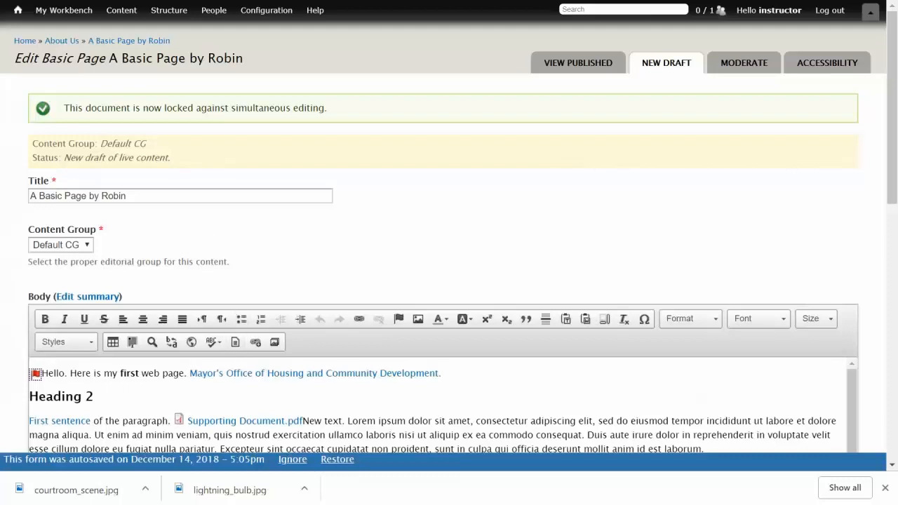
scroll(435, 406, "down", 3)
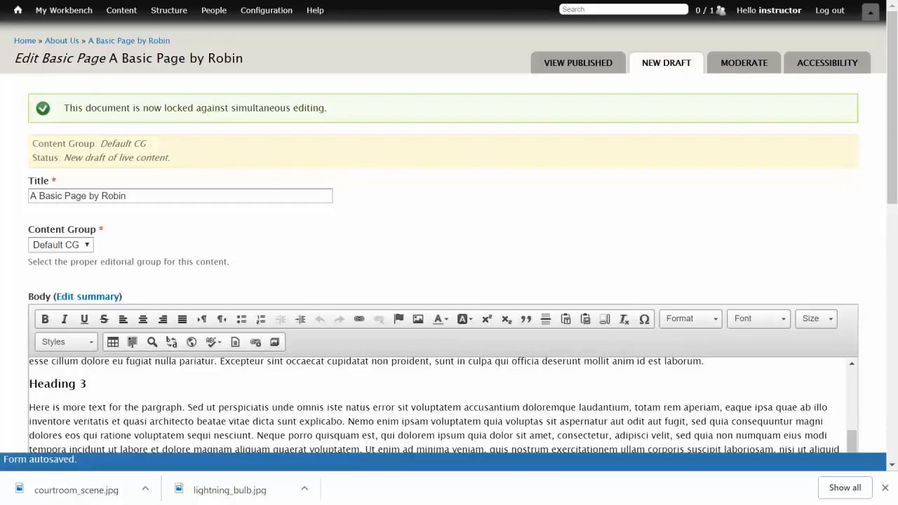
left_click(705, 362)
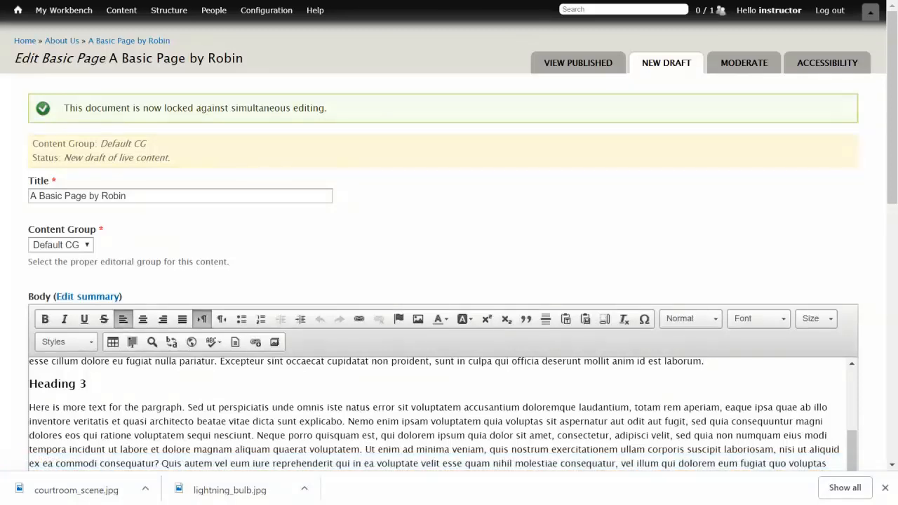
key("Return")
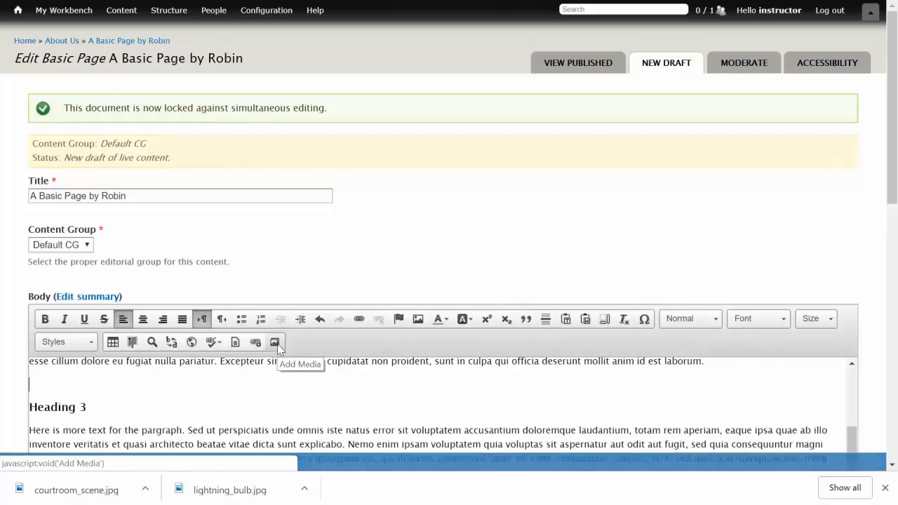
- Upload courtroom_scene.jpg from the Adobe Captivate 2019 folder on the desktop as new media and continue to its image details
left_click(276, 343)
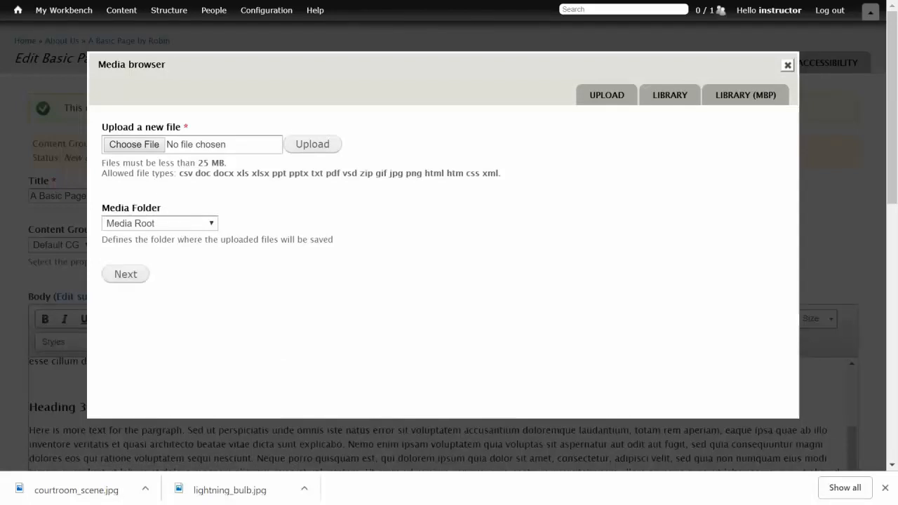
left_click(135, 144)
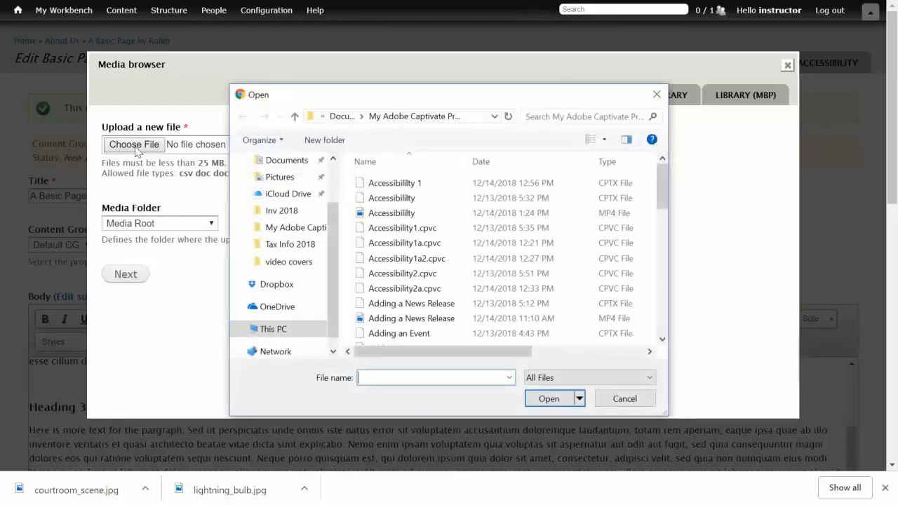
scroll(335, 214, "up", 5)
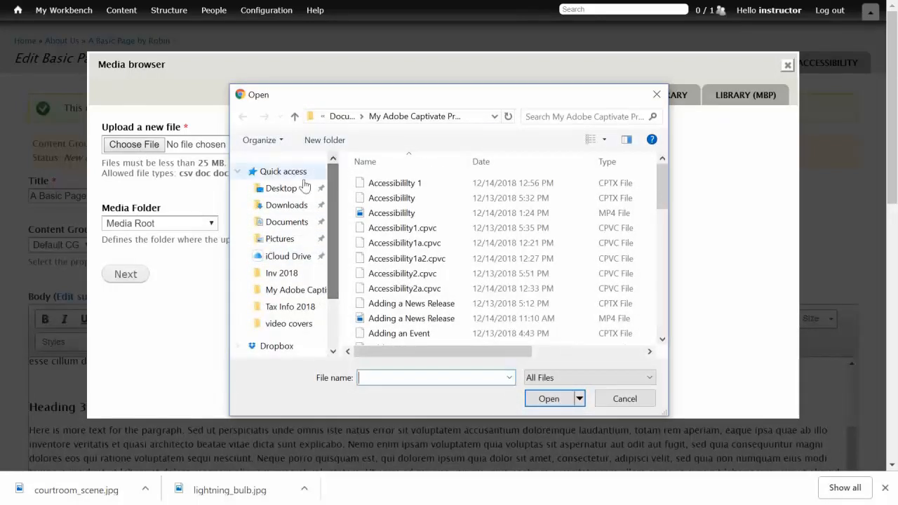
left_click(309, 187)
double_click(382, 185)
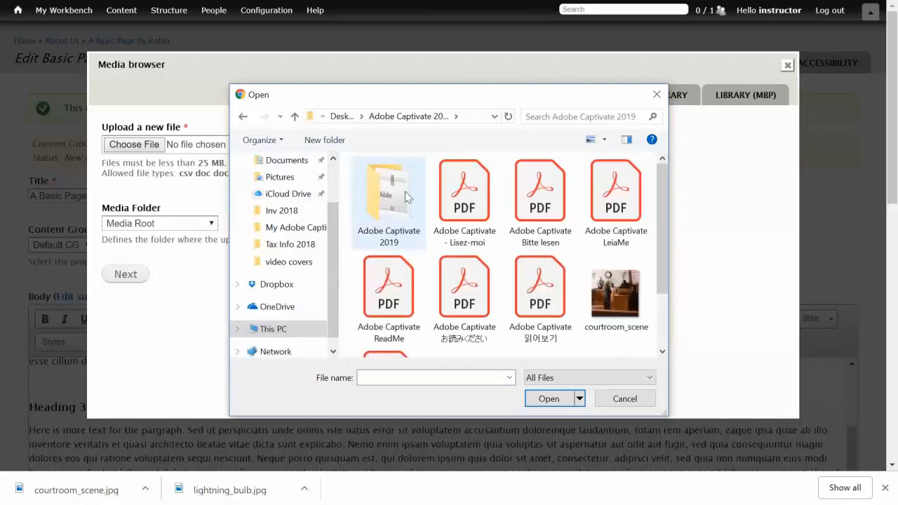
scroll(659, 249, "down", 1)
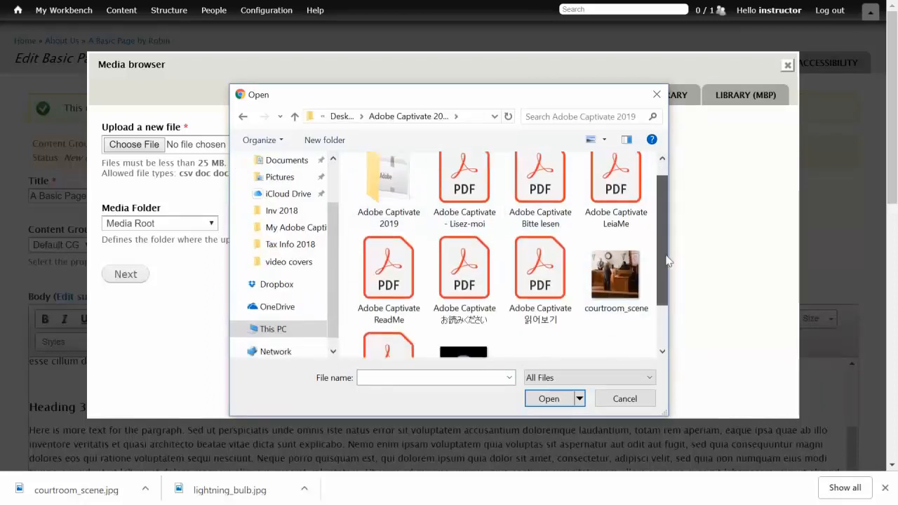
left_click(616, 256)
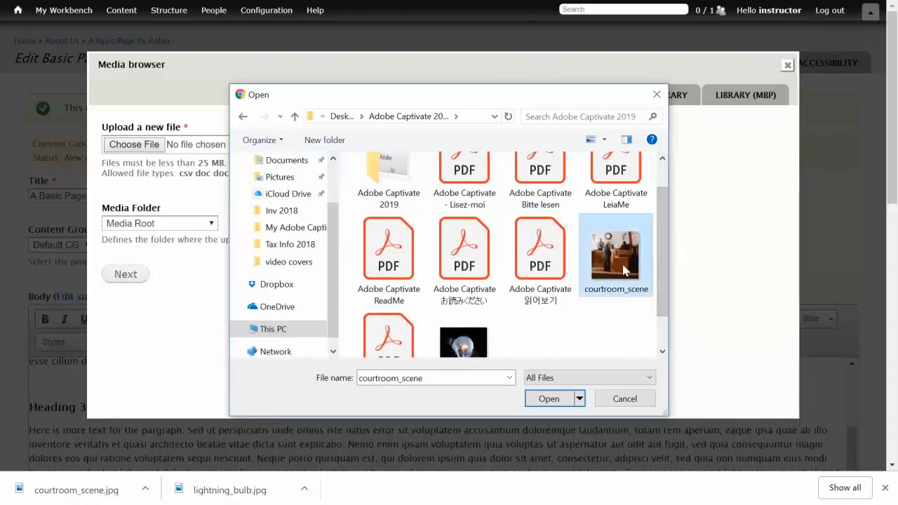
left_click(539, 400)
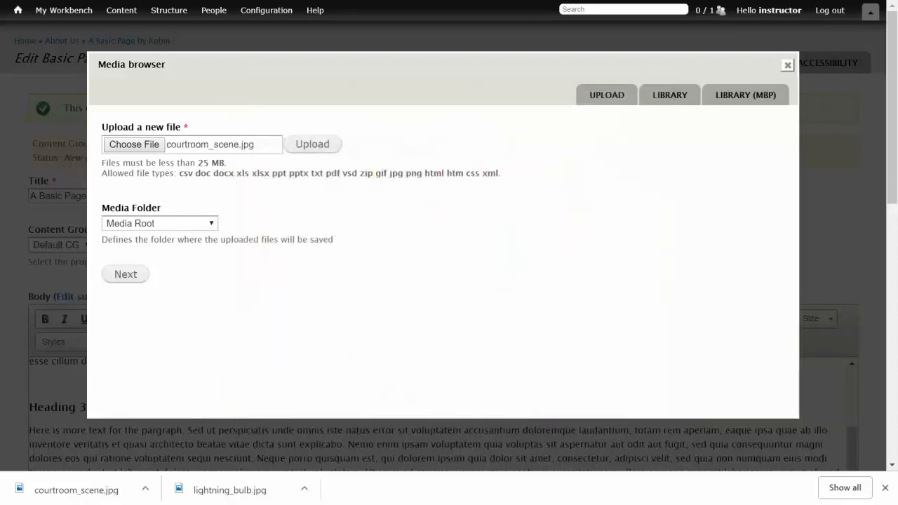
left_click(314, 144)
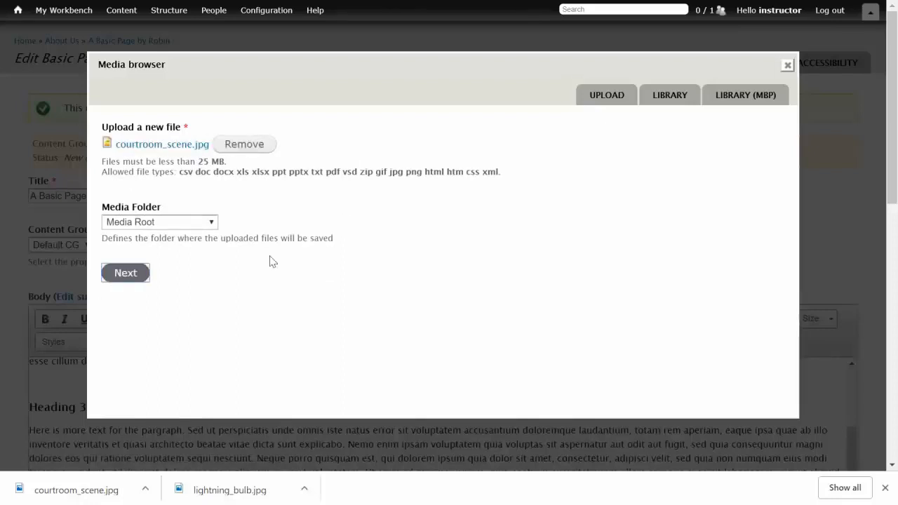
left_click(126, 273)
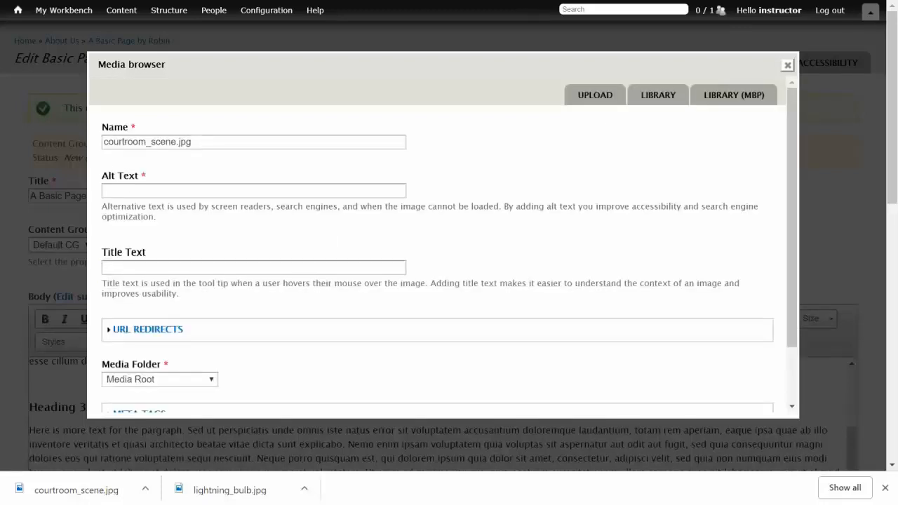
- Set the uploaded image's alt text to "Courtroom scene"
left_click(168, 190)
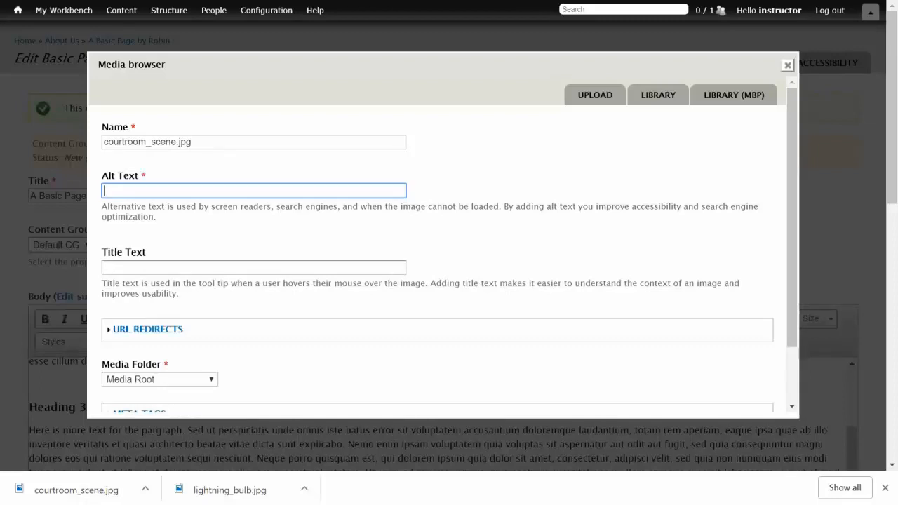
type("Courtroom scene")
left_click_drag(790, 137, 806, 198)
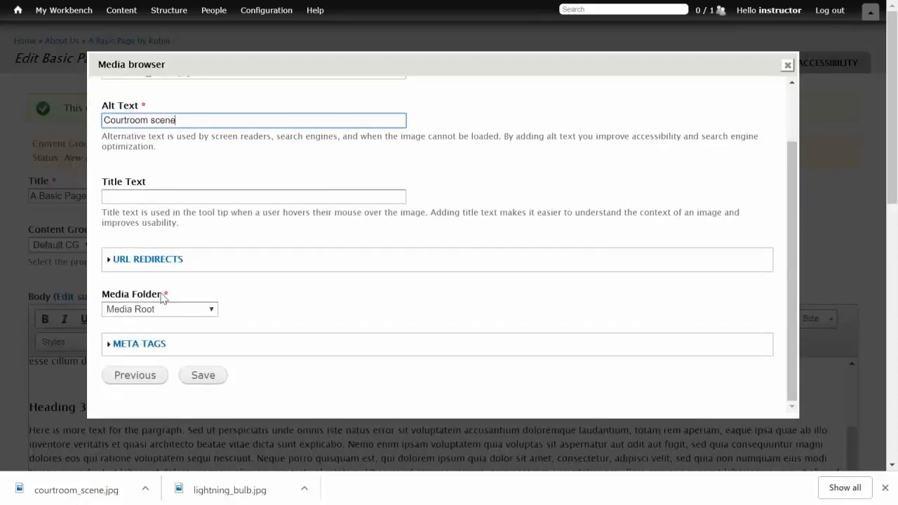
- Set the uploaded image's media folder to Images
left_click(211, 310)
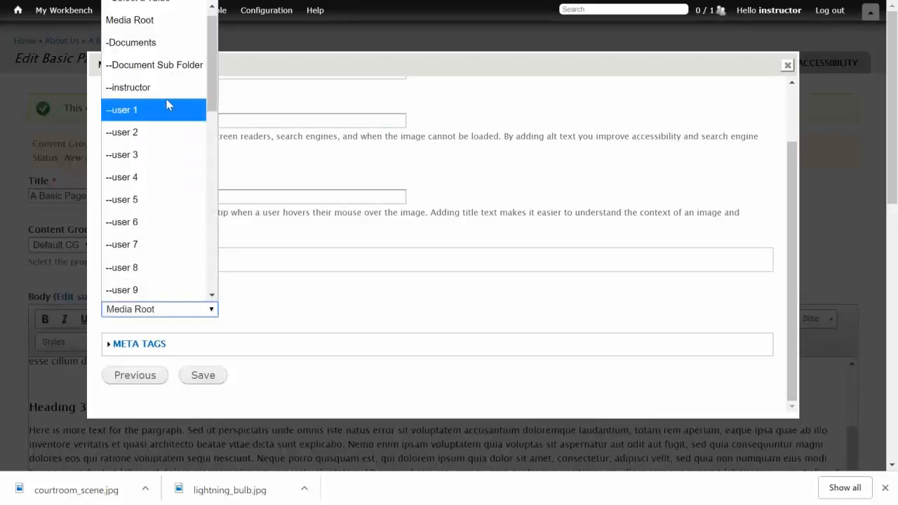
left_click_drag(214, 86, 237, 214)
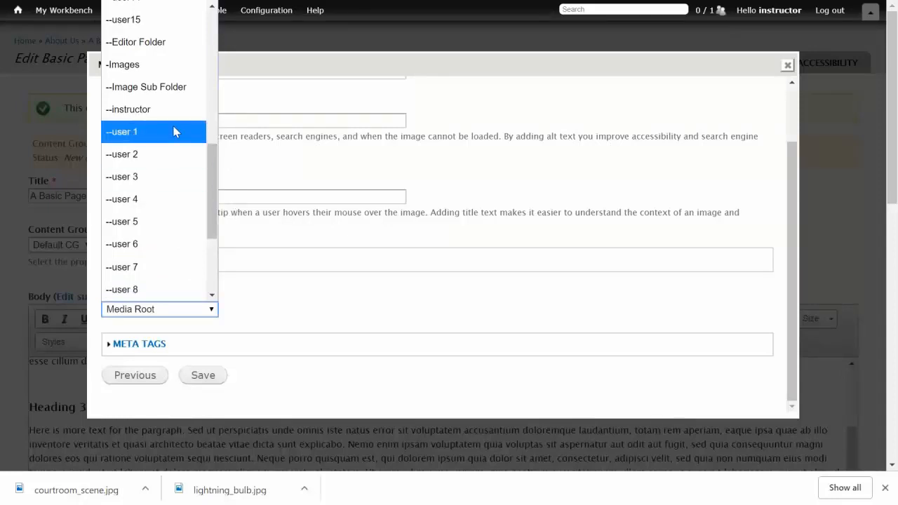
left_click(163, 66)
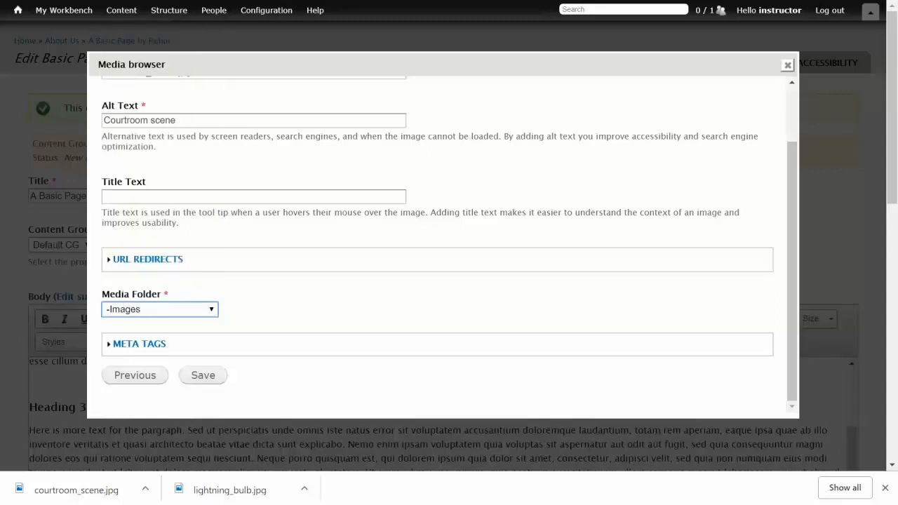
- Set the uploaded image's media folder to the instructor subfolder under Images
left_click(212, 313)
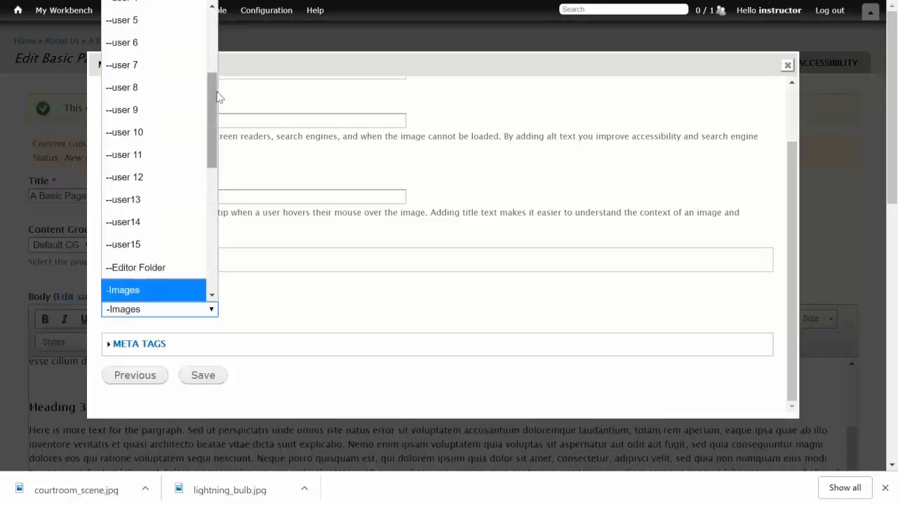
scroll(168, 158, "down", 4)
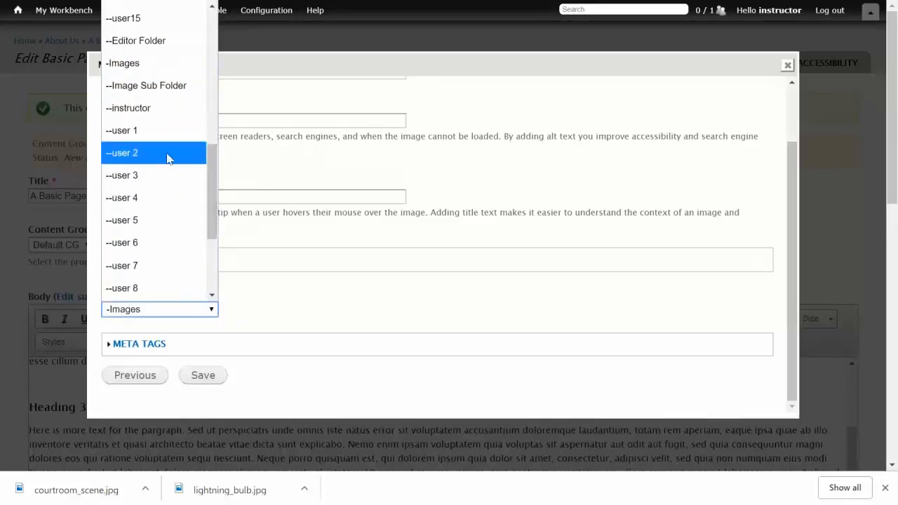
left_click(138, 109)
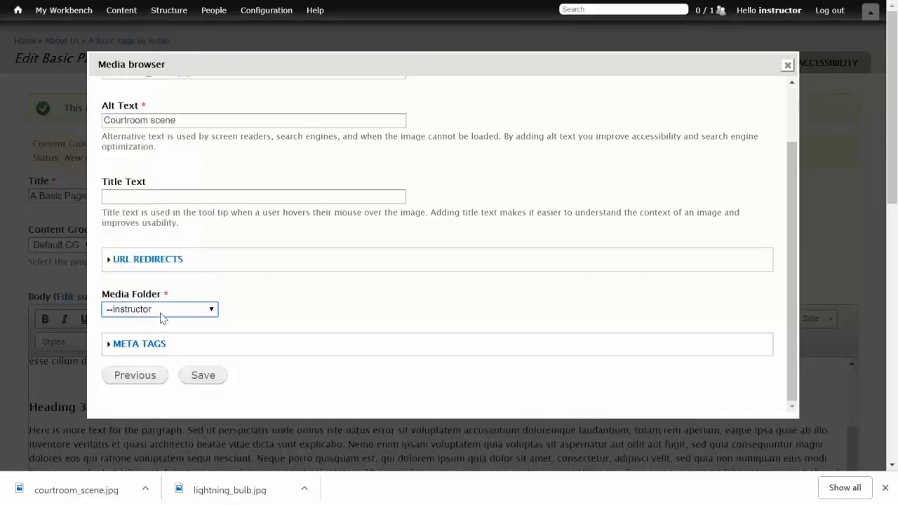
- Save the image details and embed courtroom_scene.jpg in the body with the Default display
left_click(198, 380)
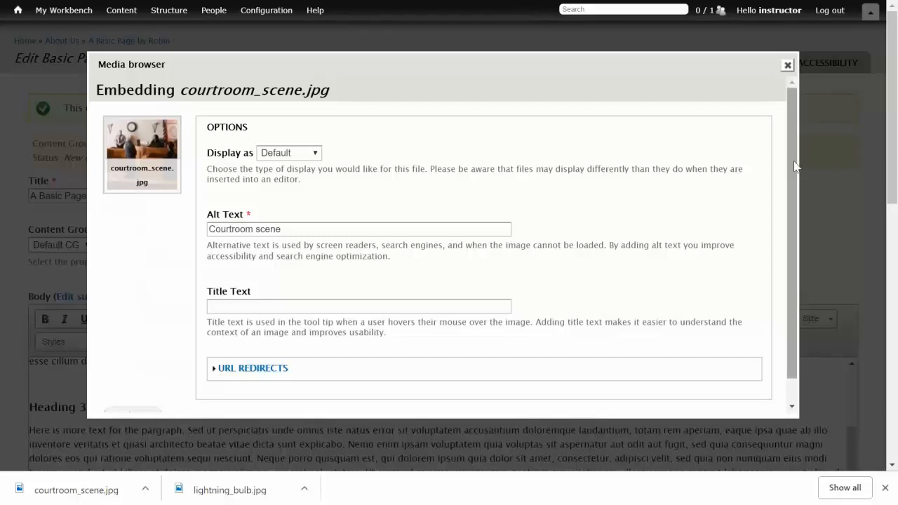
scroll(791, 140, "down", 1)
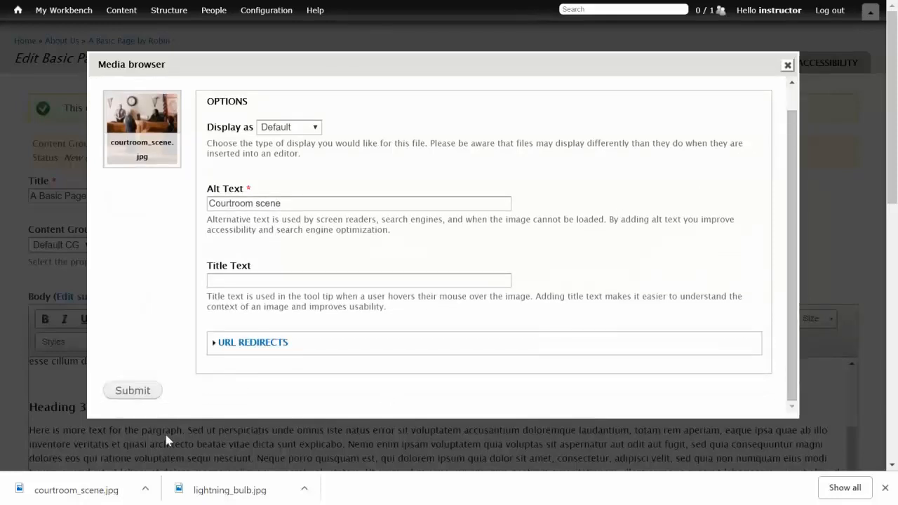
left_click(123, 393)
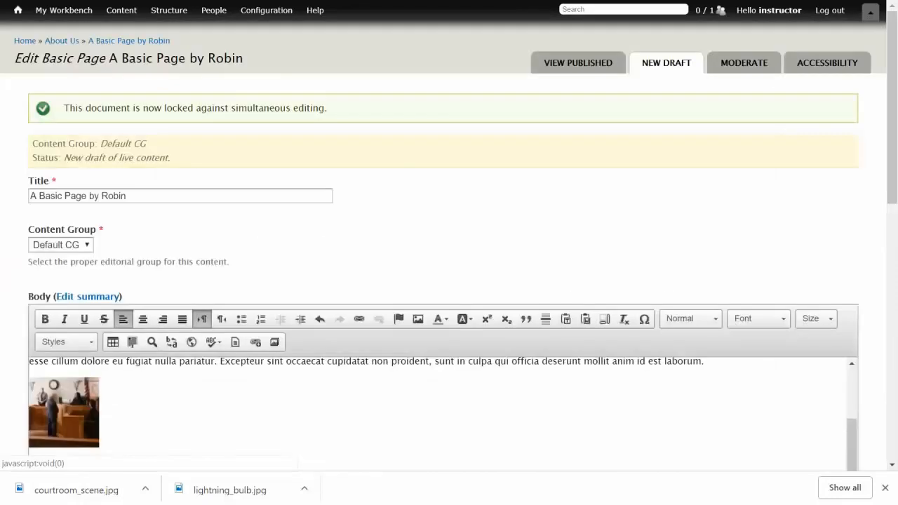
- Set the courtroom image's horizontal spacing (HSpace) to 5 and its alignment to Left in the page body
right_click(76, 419)
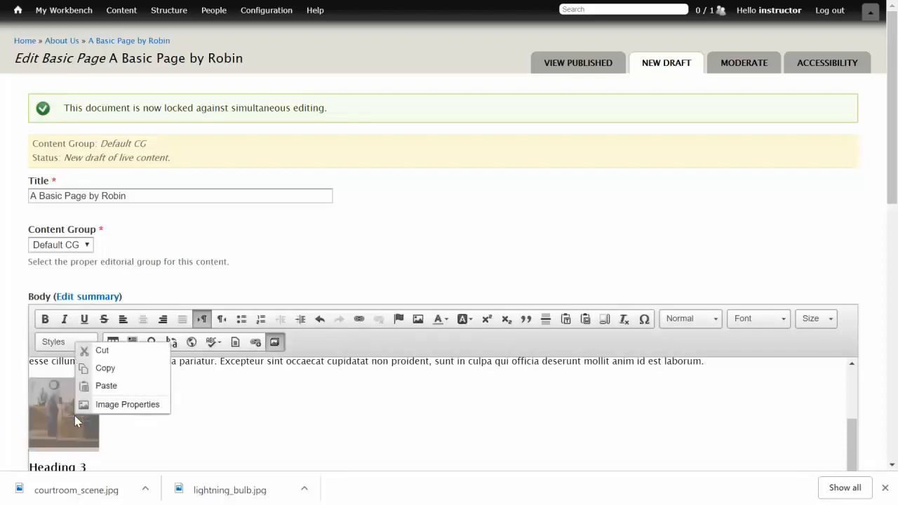
left_click(117, 405)
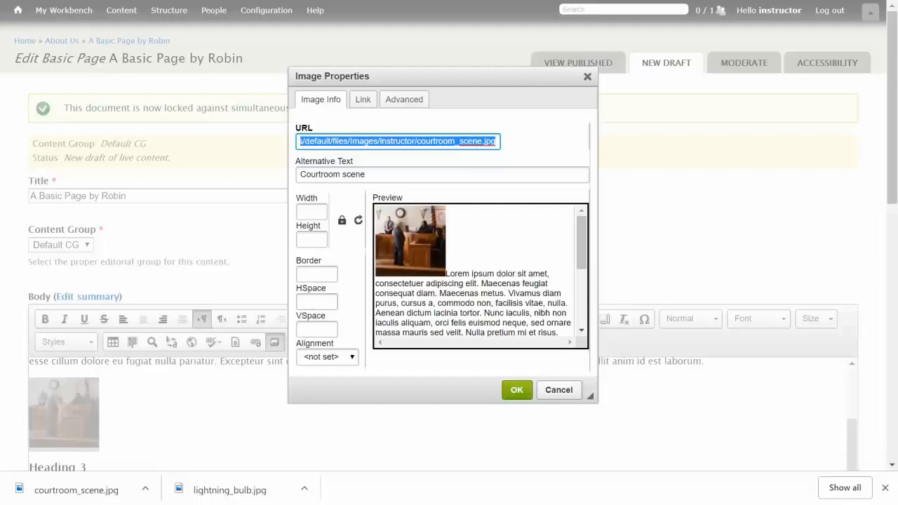
left_click(317, 302)
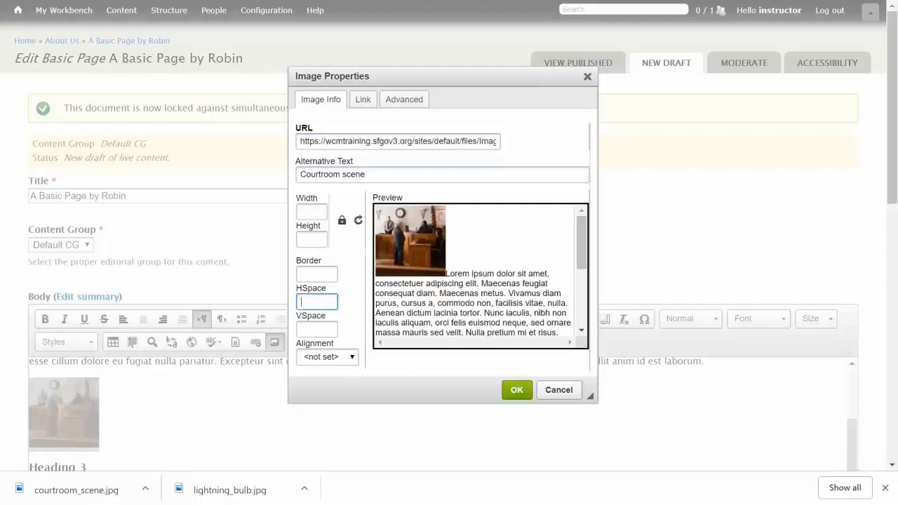
type("5")
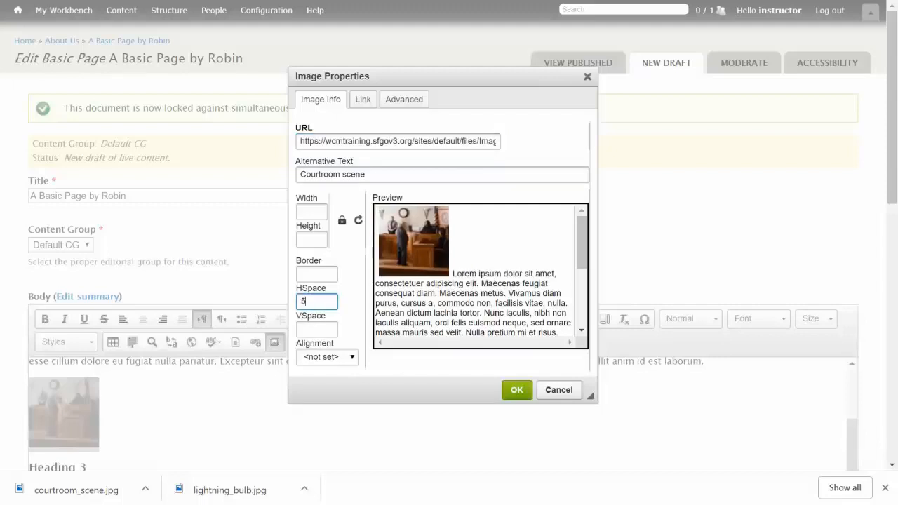
left_click(353, 358)
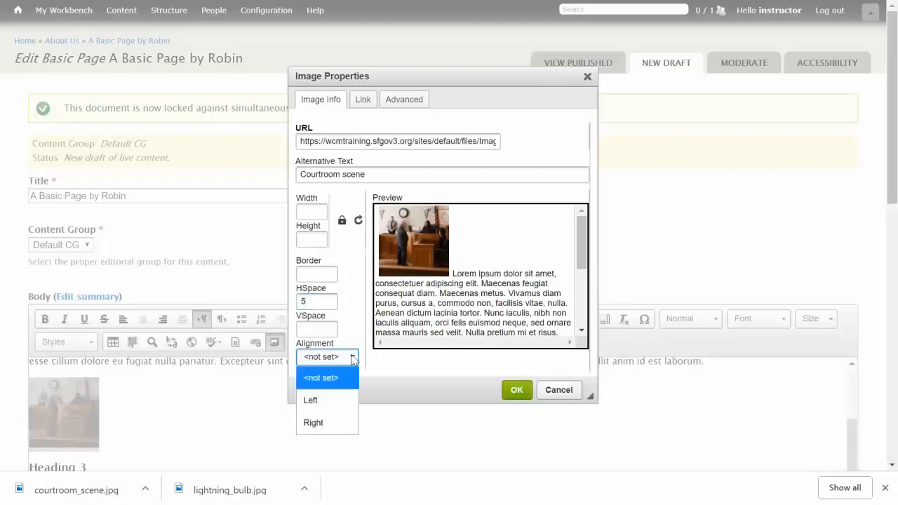
left_click(322, 402)
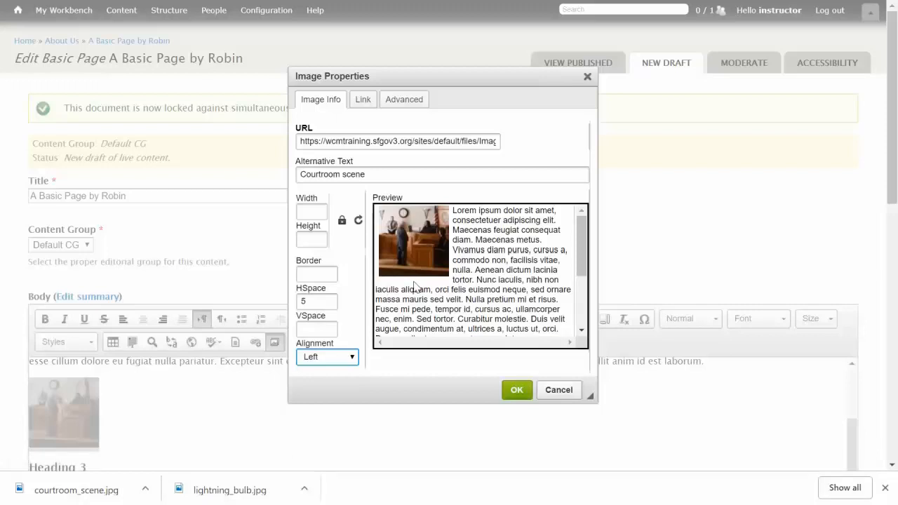
left_click(517, 390)
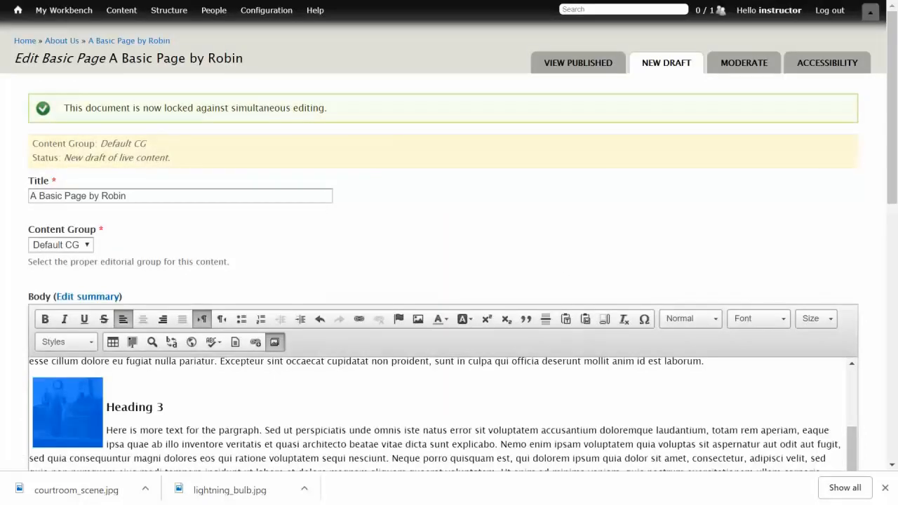
left_click(128, 431)
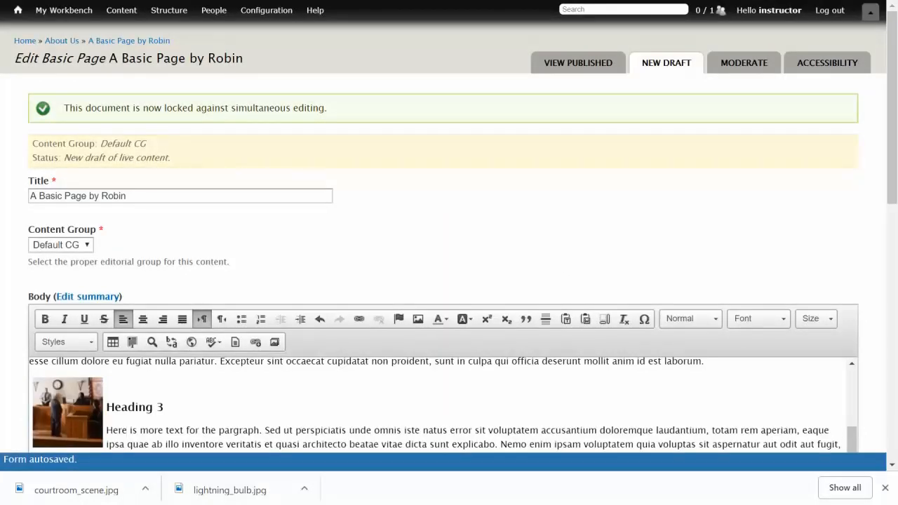